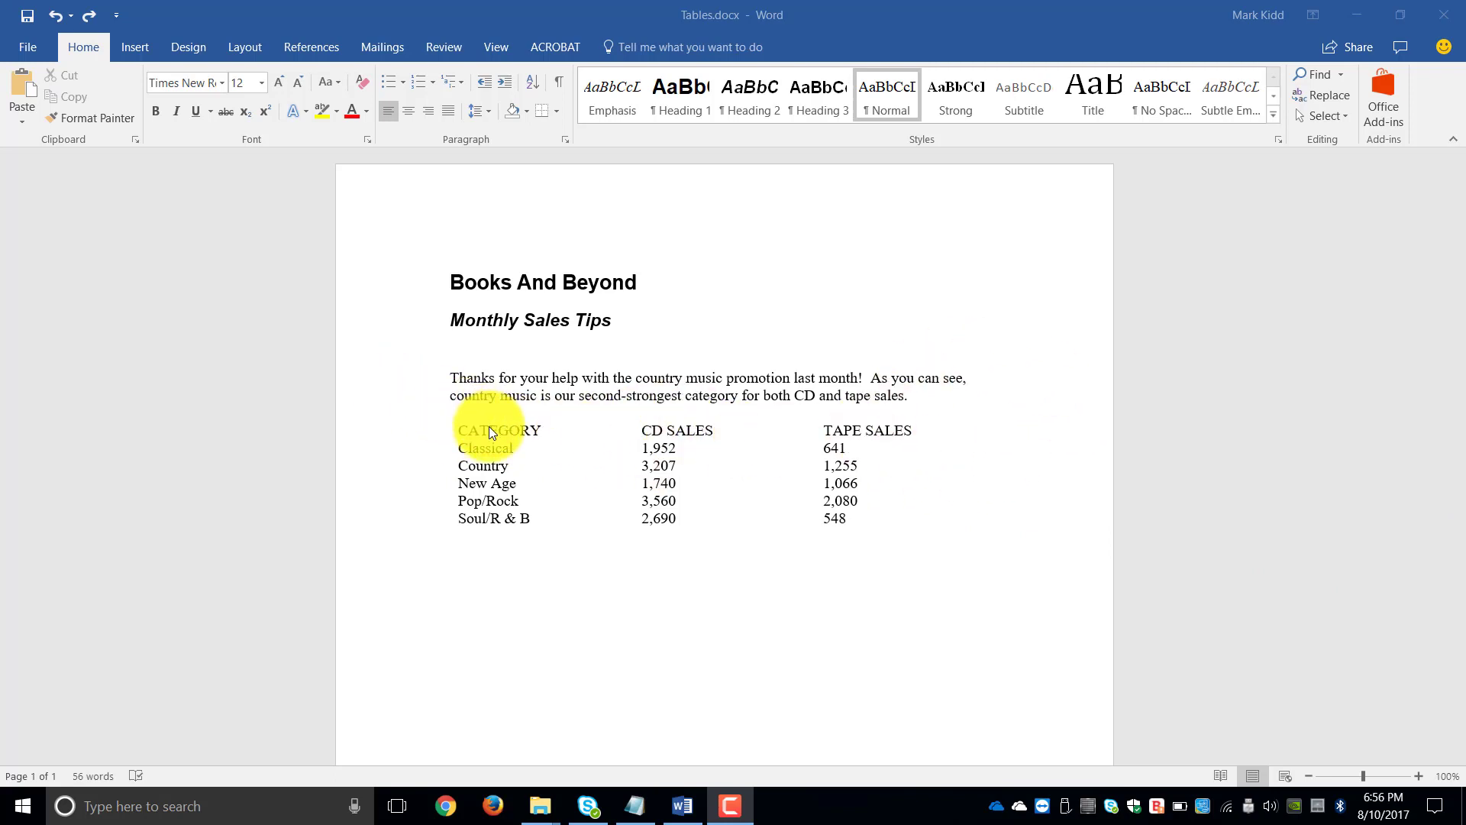
Convert the tabbed lines from CATEGORY through Soul/R & B into a bordered three-column table
left_click(455, 429)
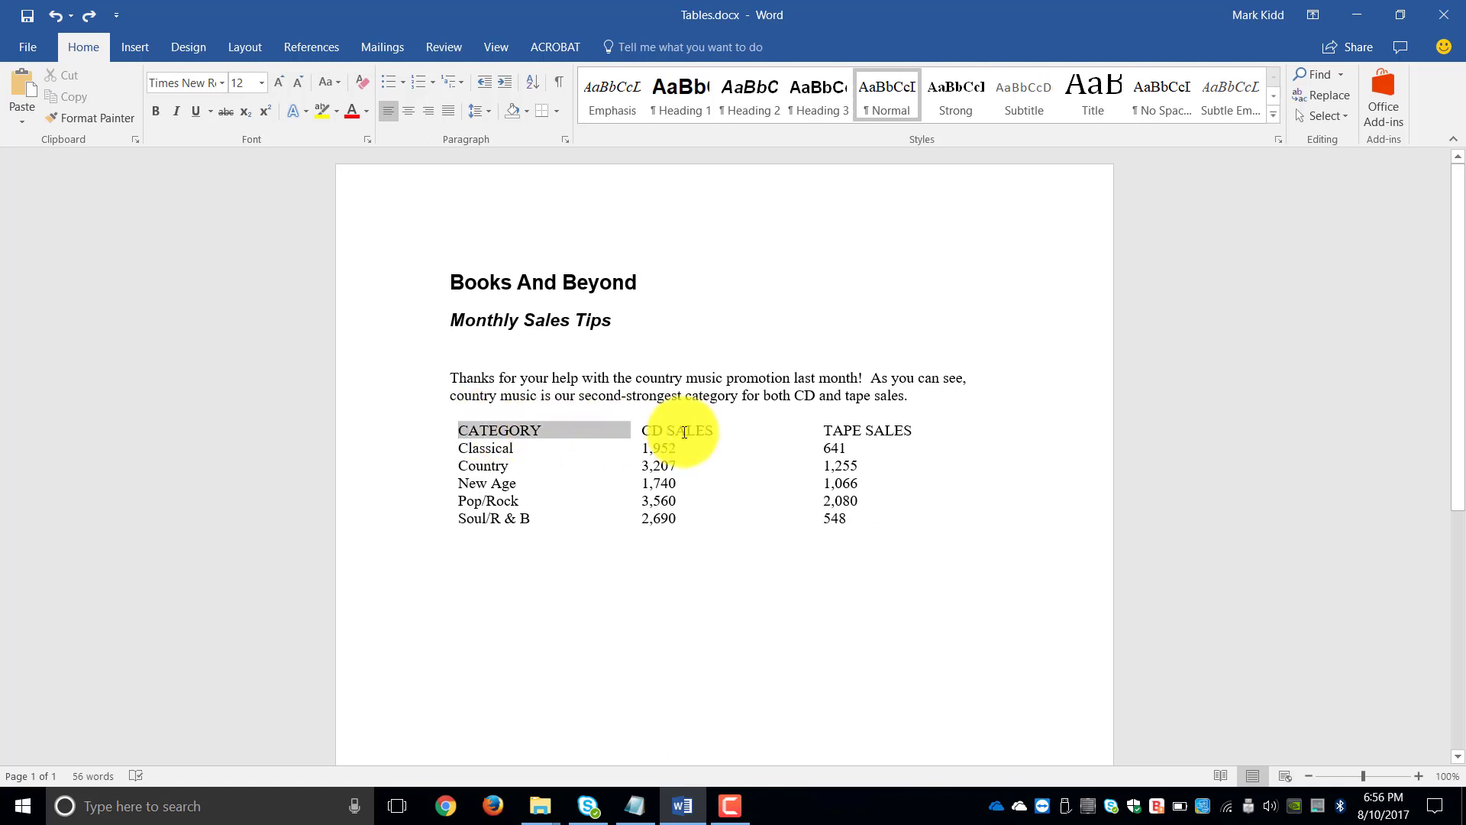
left_click_drag(685, 432, 921, 514)
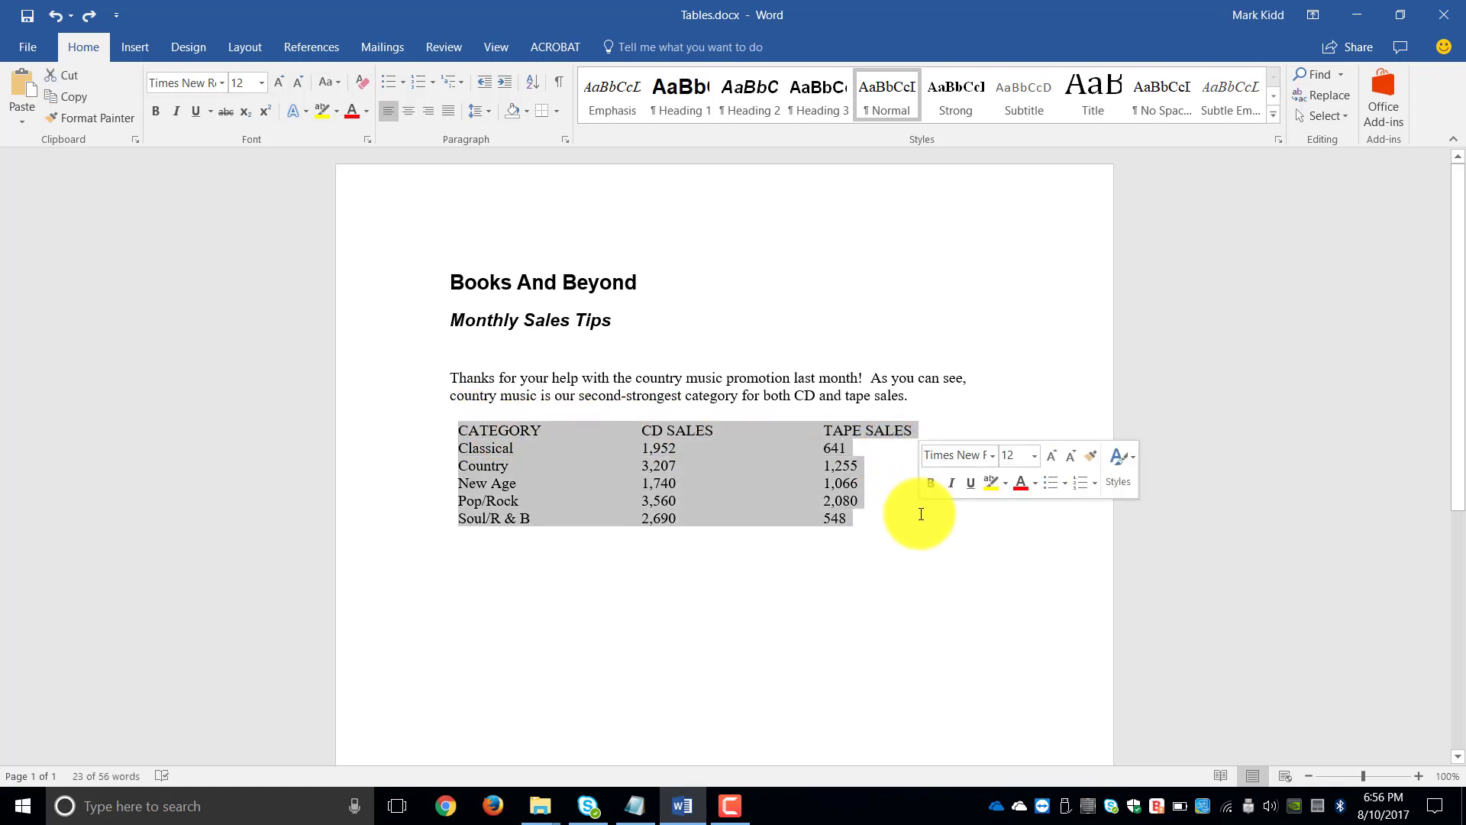
left_click(464, 429)
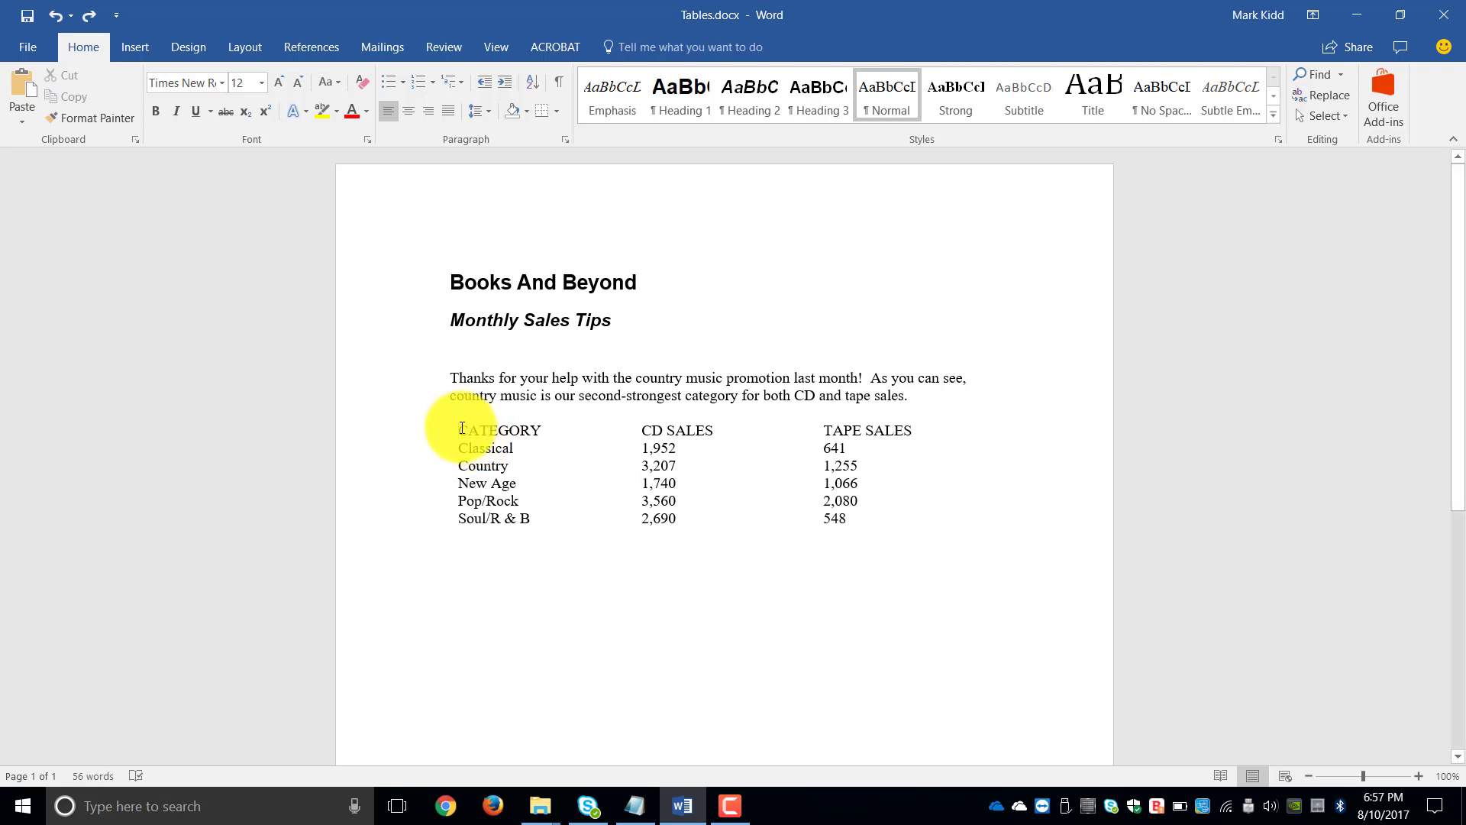
left_click_drag(461, 432, 907, 518)
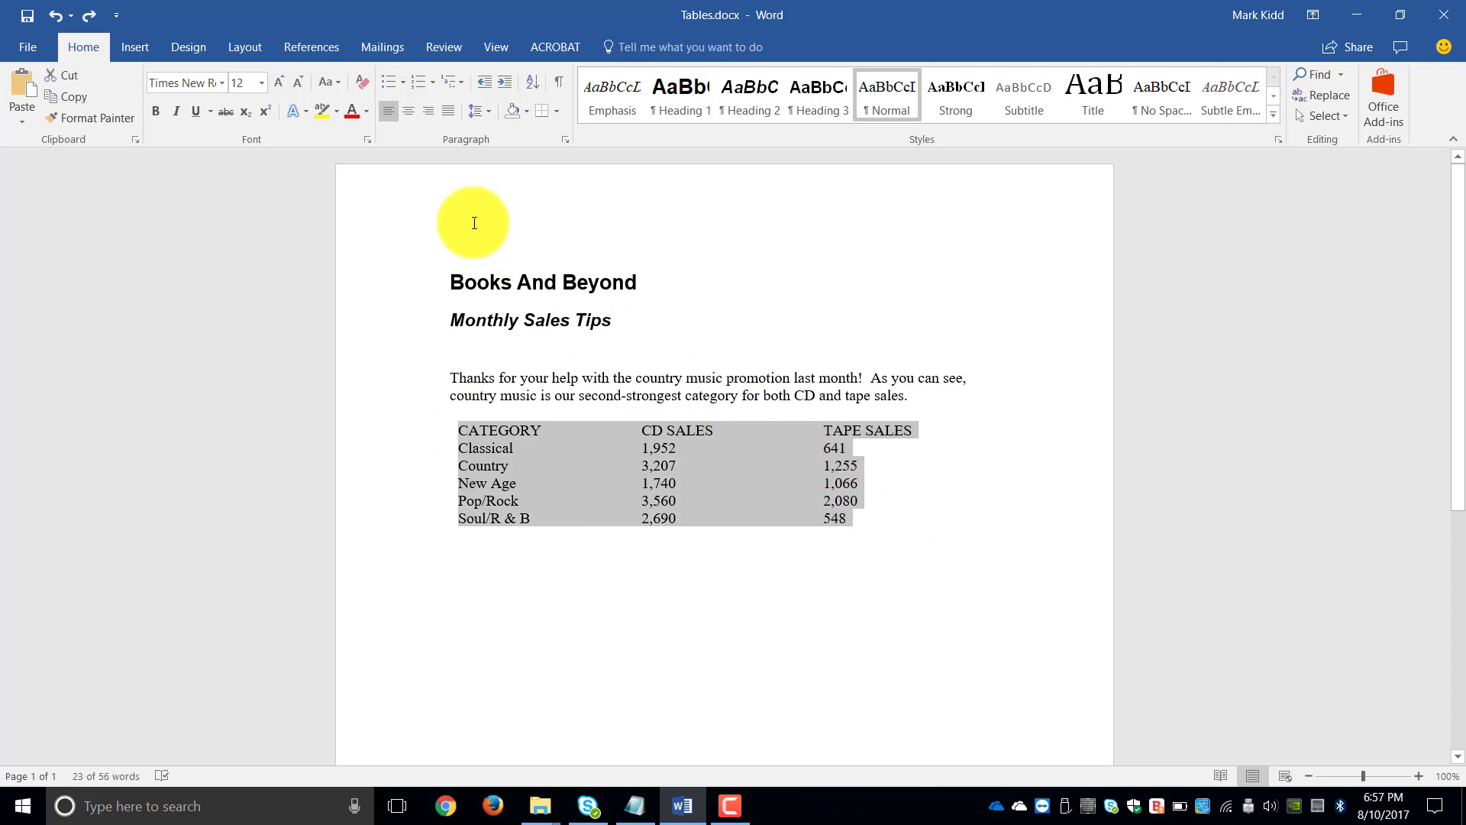
left_click(135, 52)
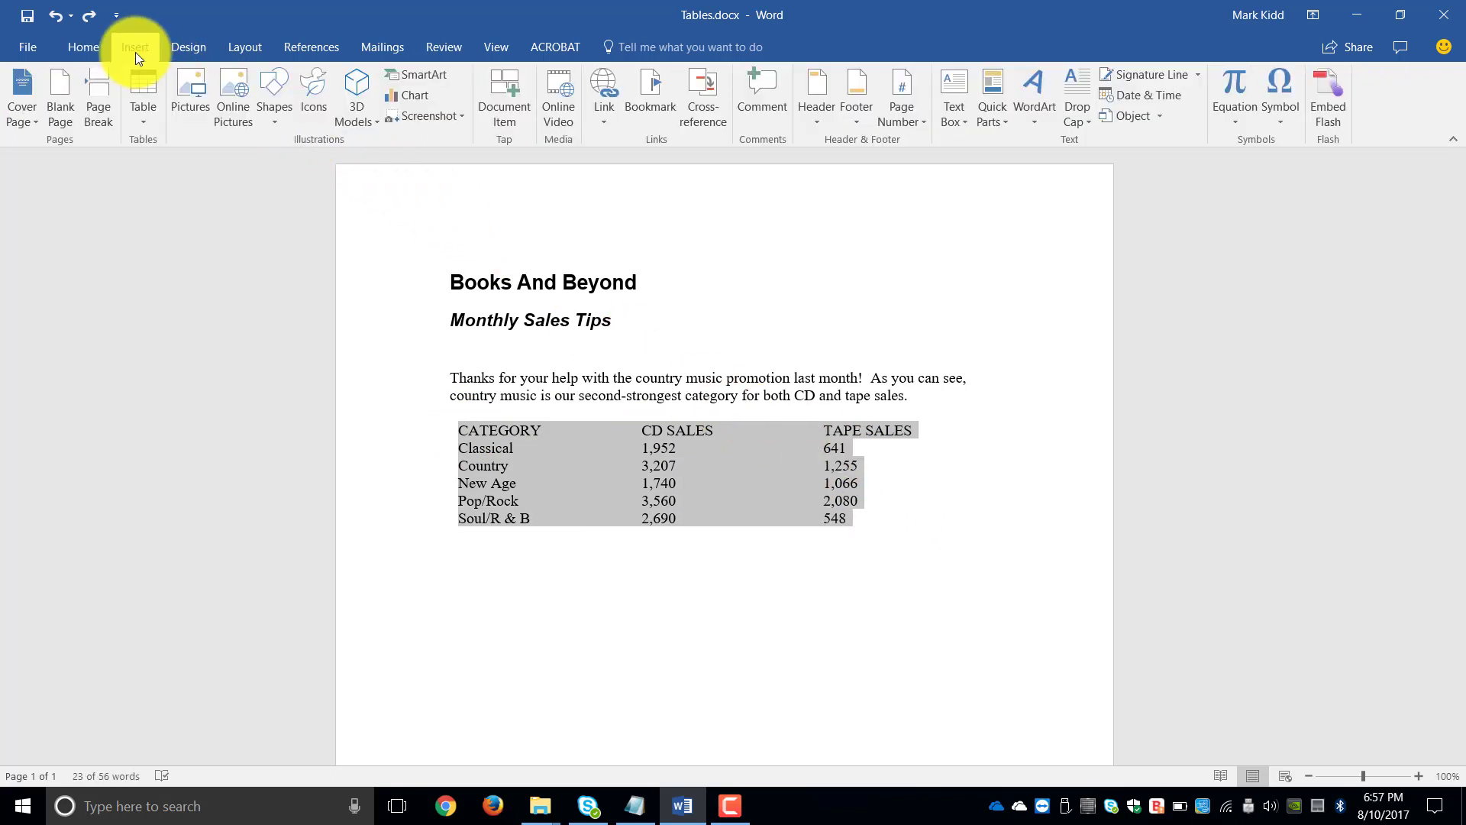
left_click(148, 116)
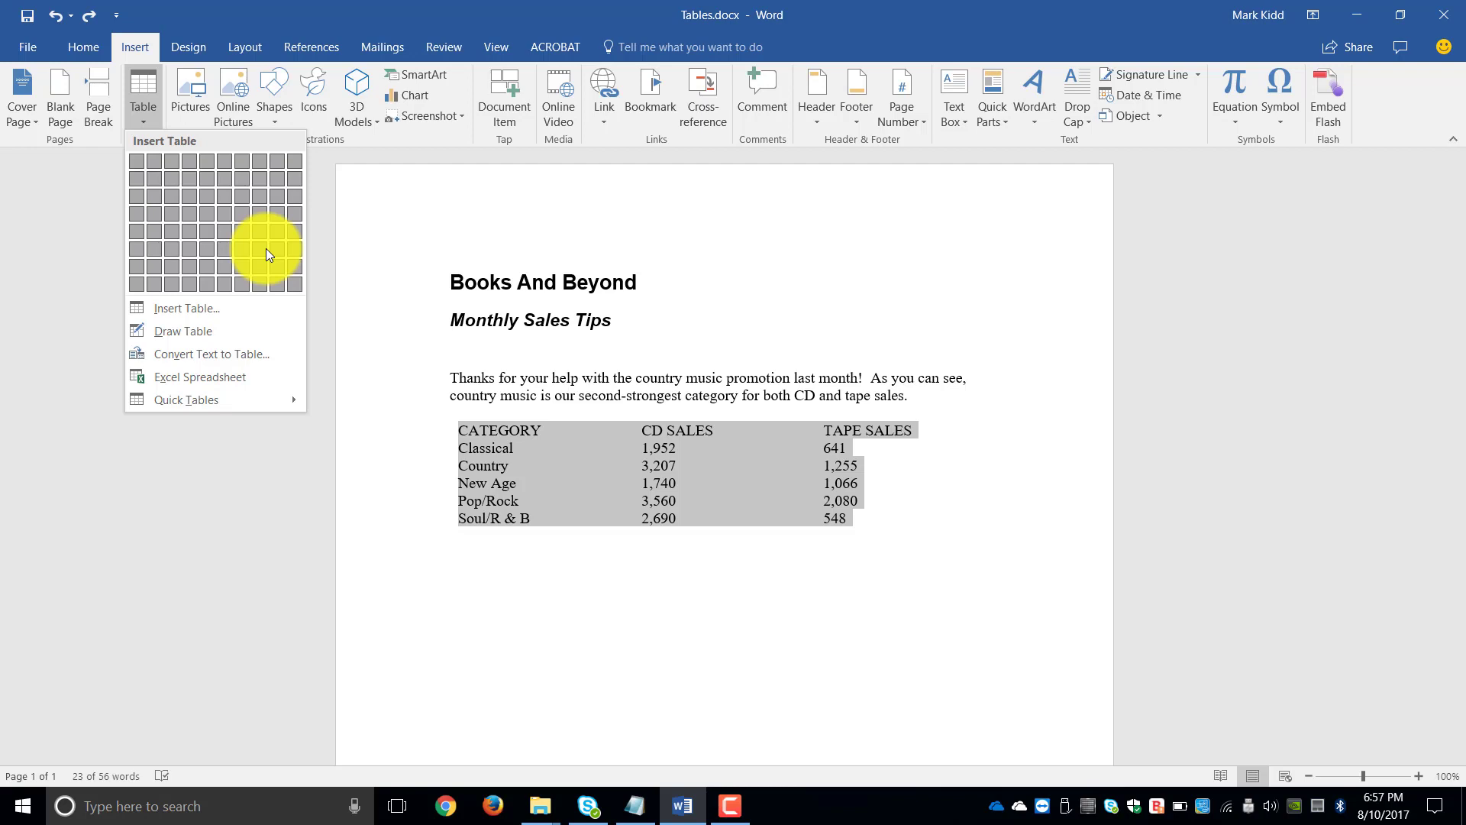
left_click(194, 330)
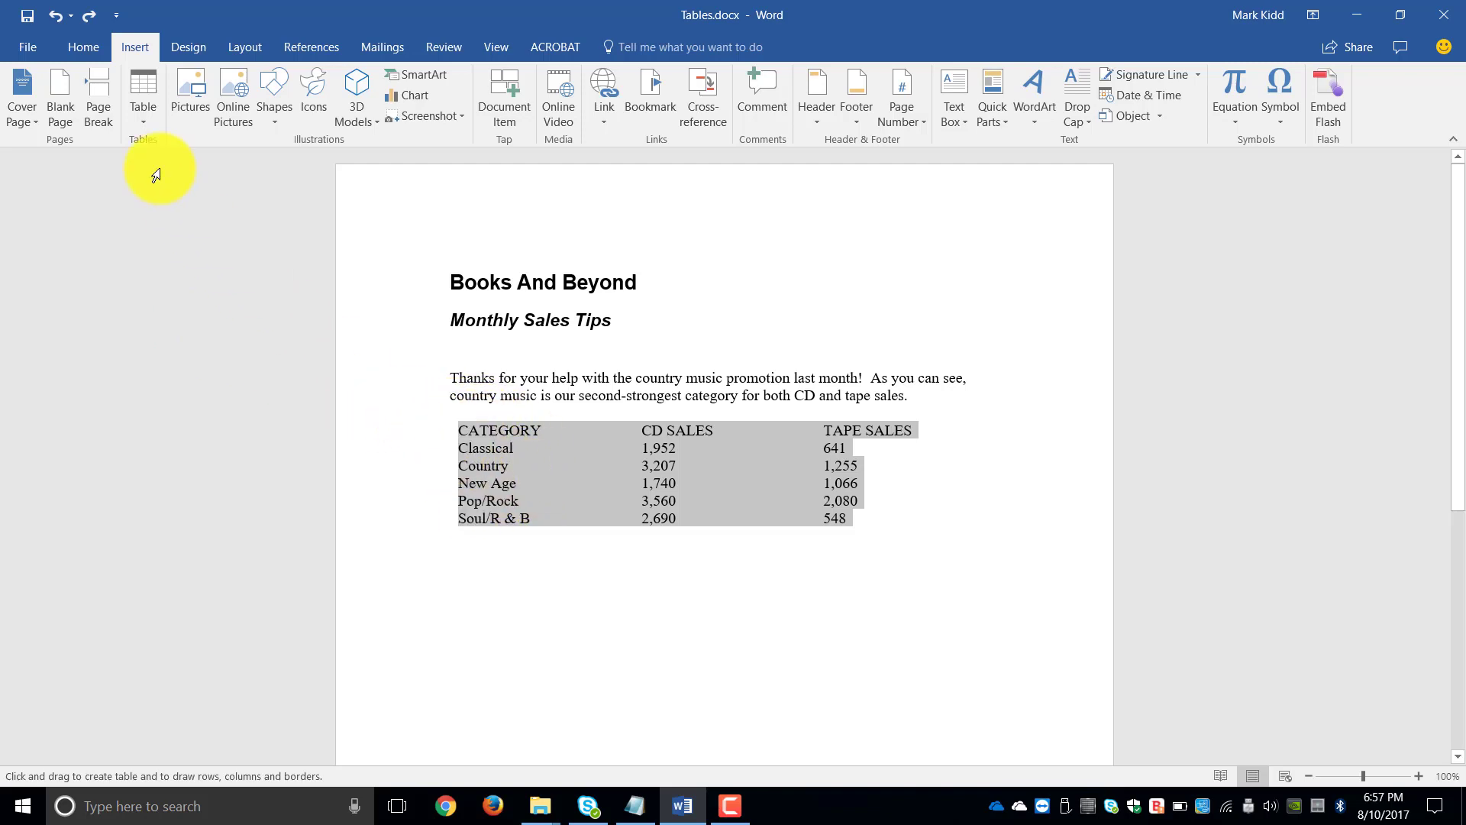
left_click(143, 117)
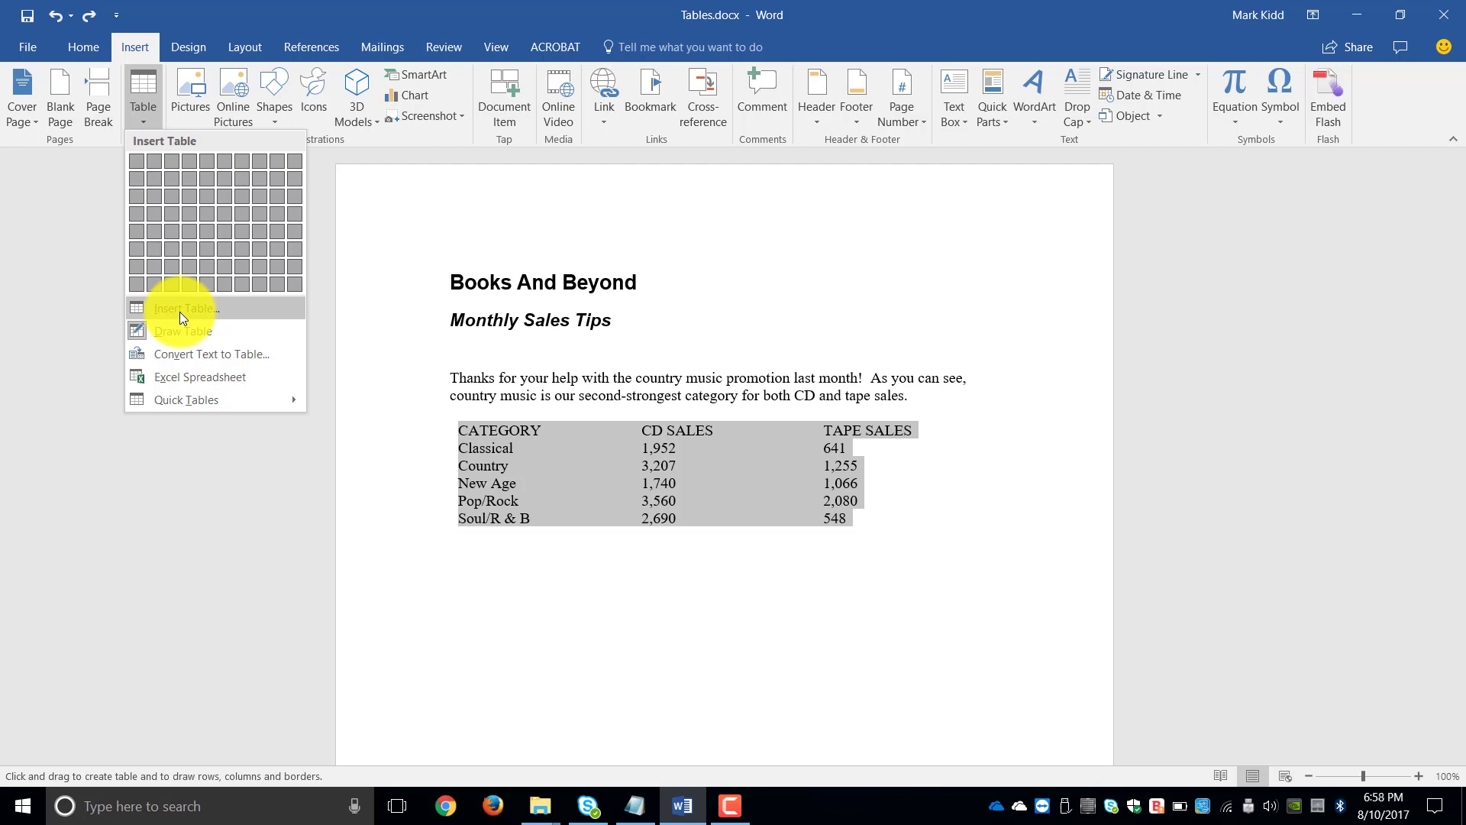
left_click(181, 312)
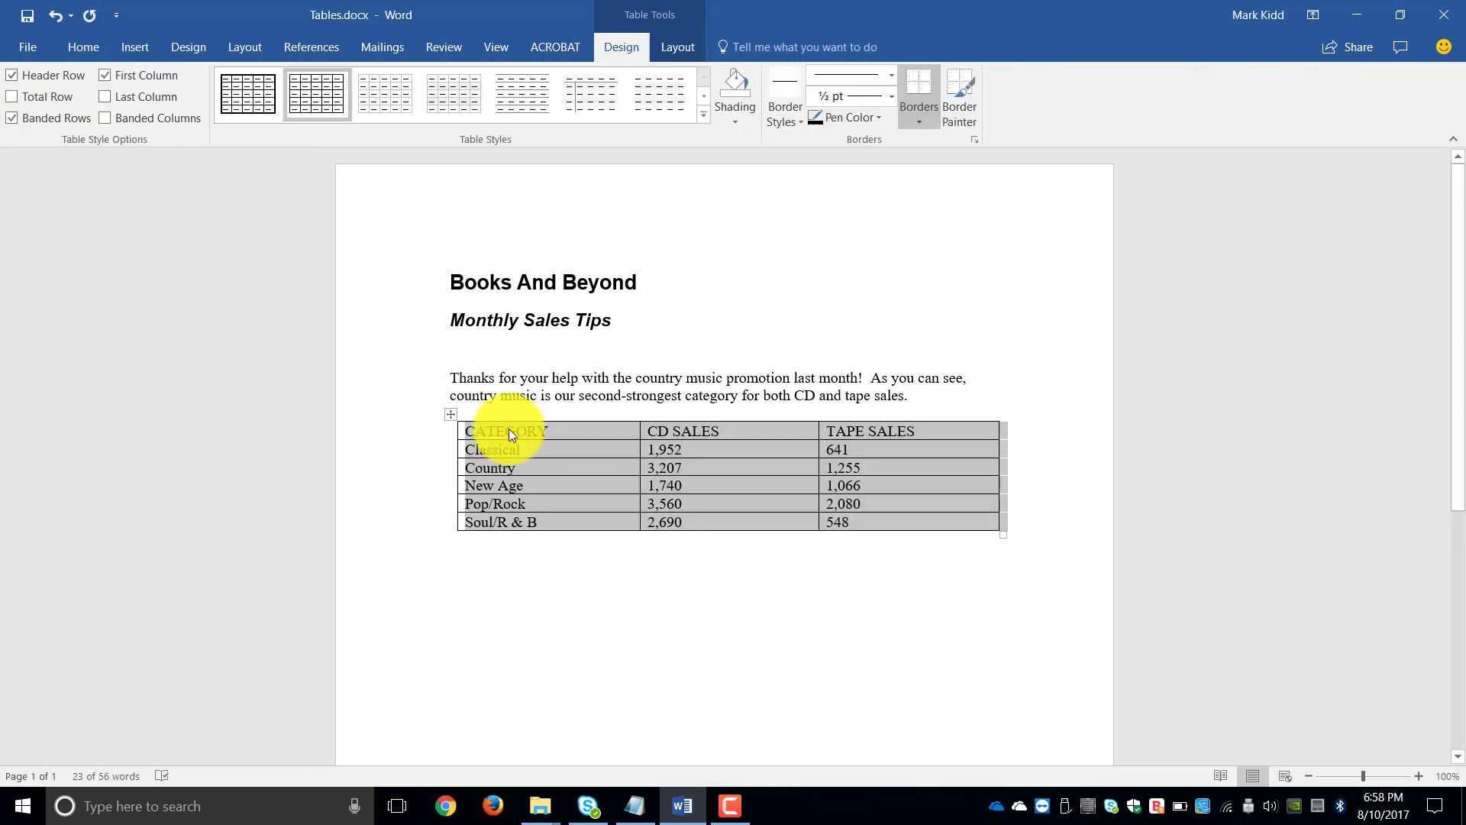
left_click(487, 434)
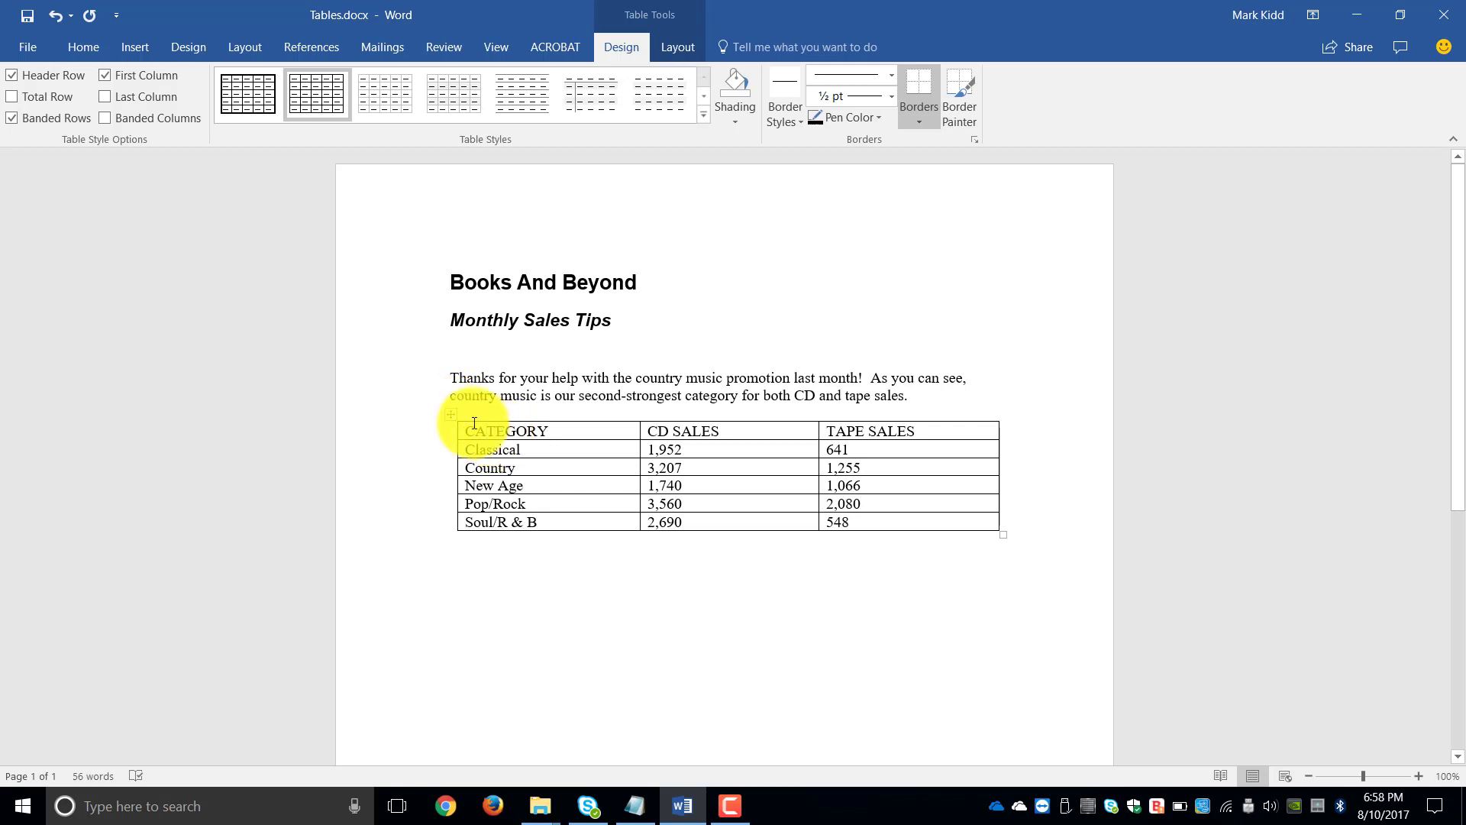
left_click(449, 417)
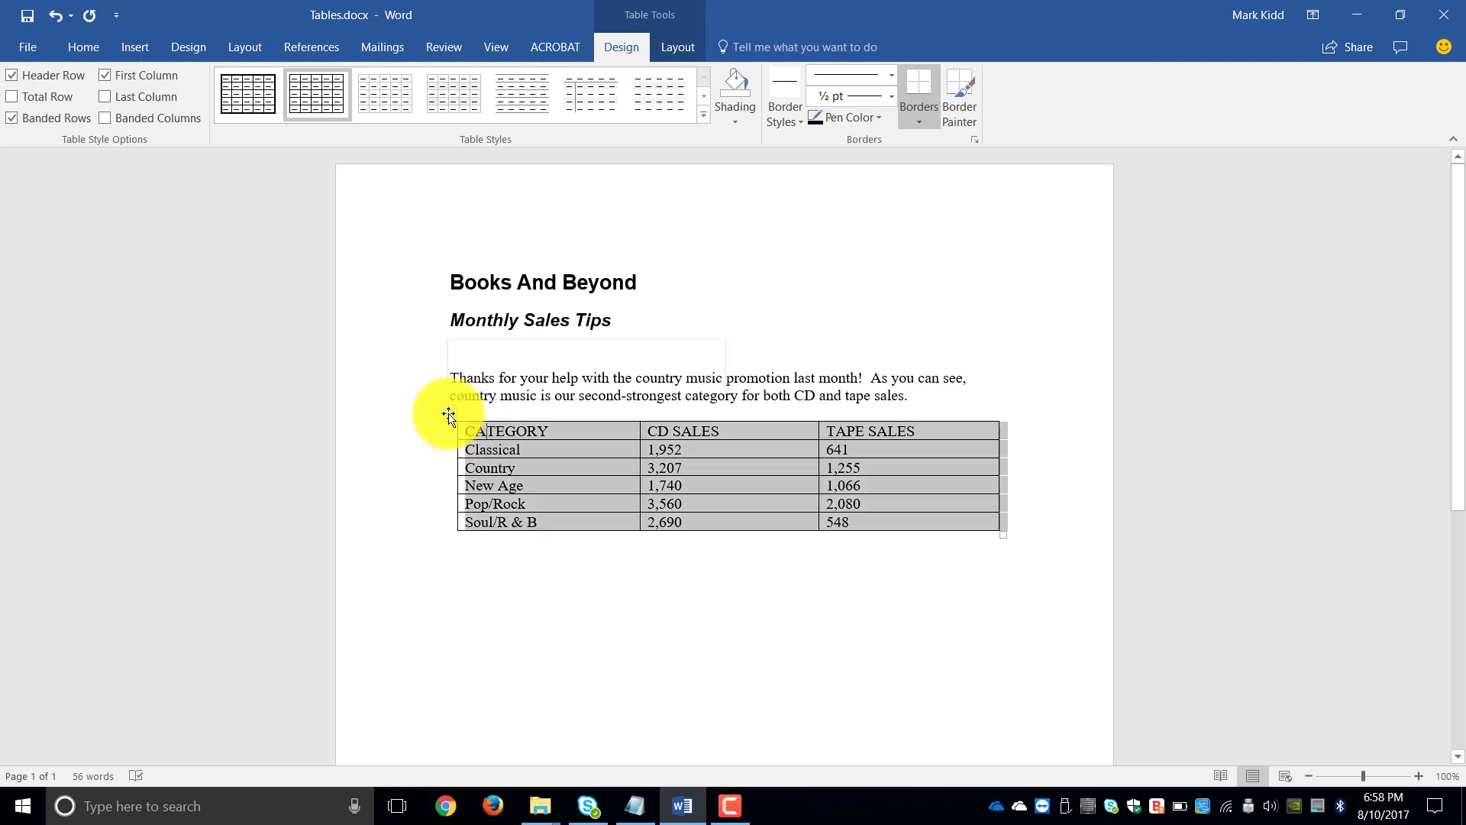
left_click(492, 430)
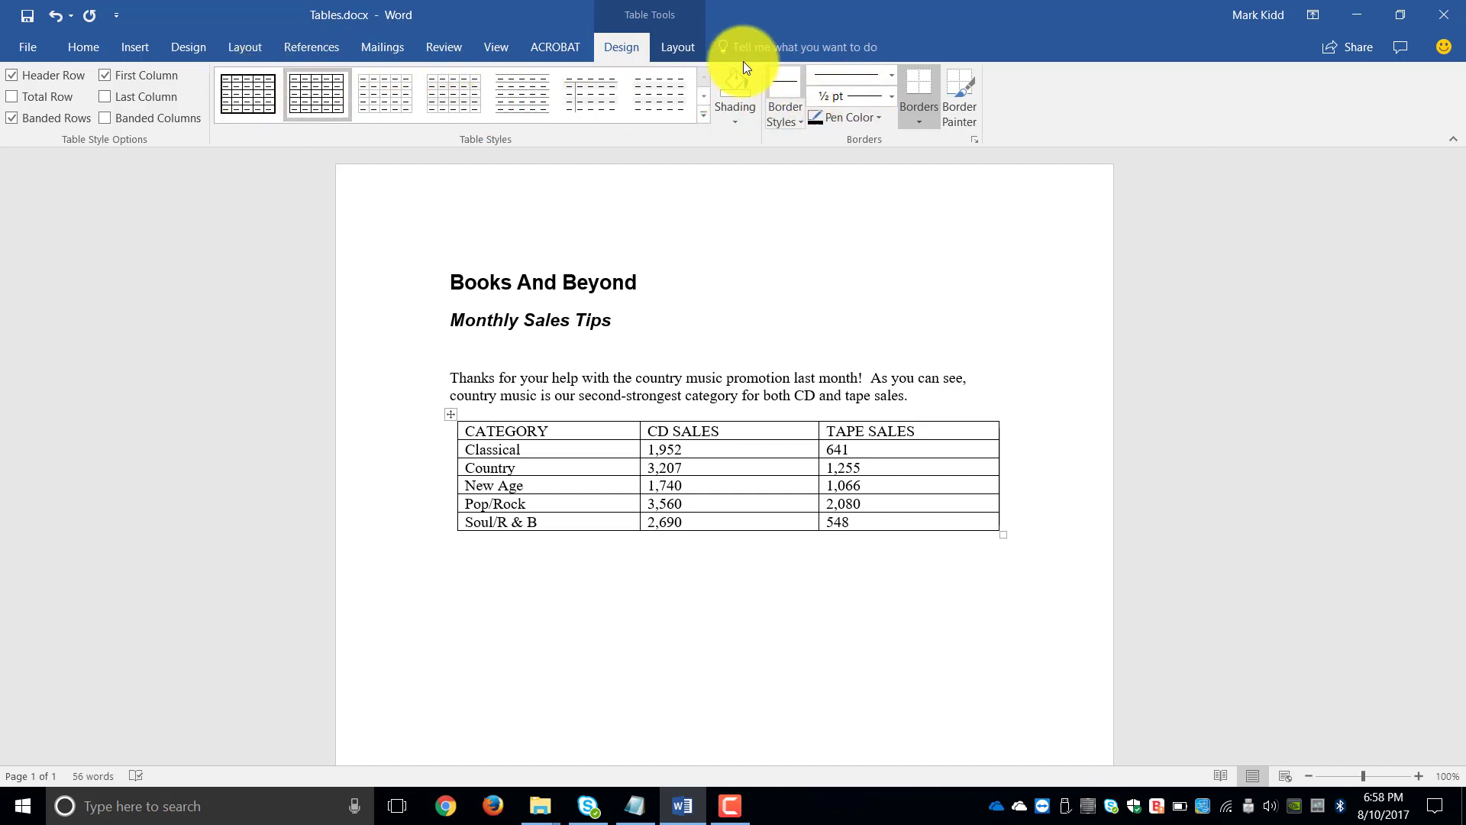
left_click(681, 50)
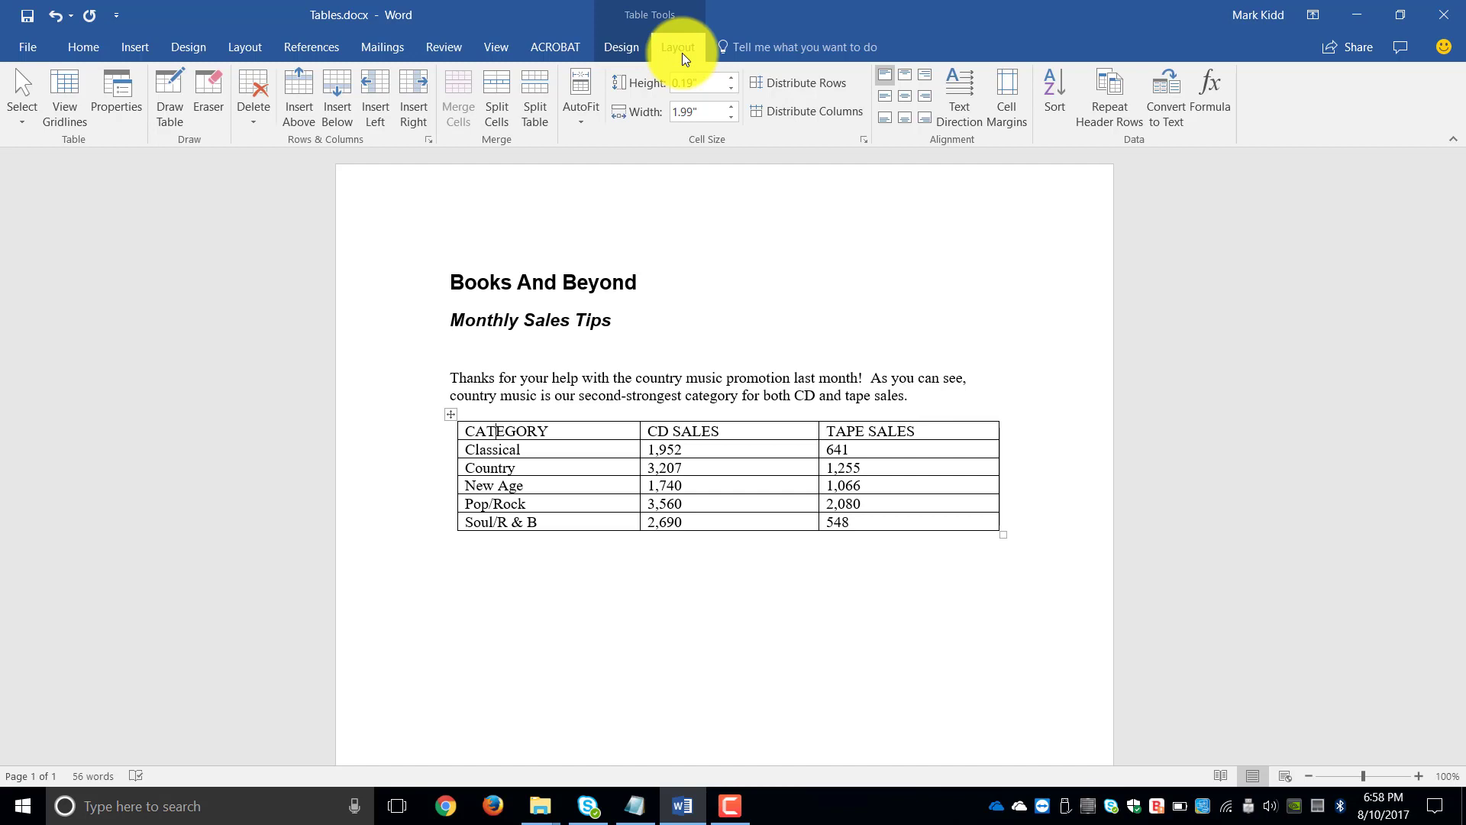
Apply the blue grid table style with a solid header row and shaded bands to the sales table
left_click(617, 43)
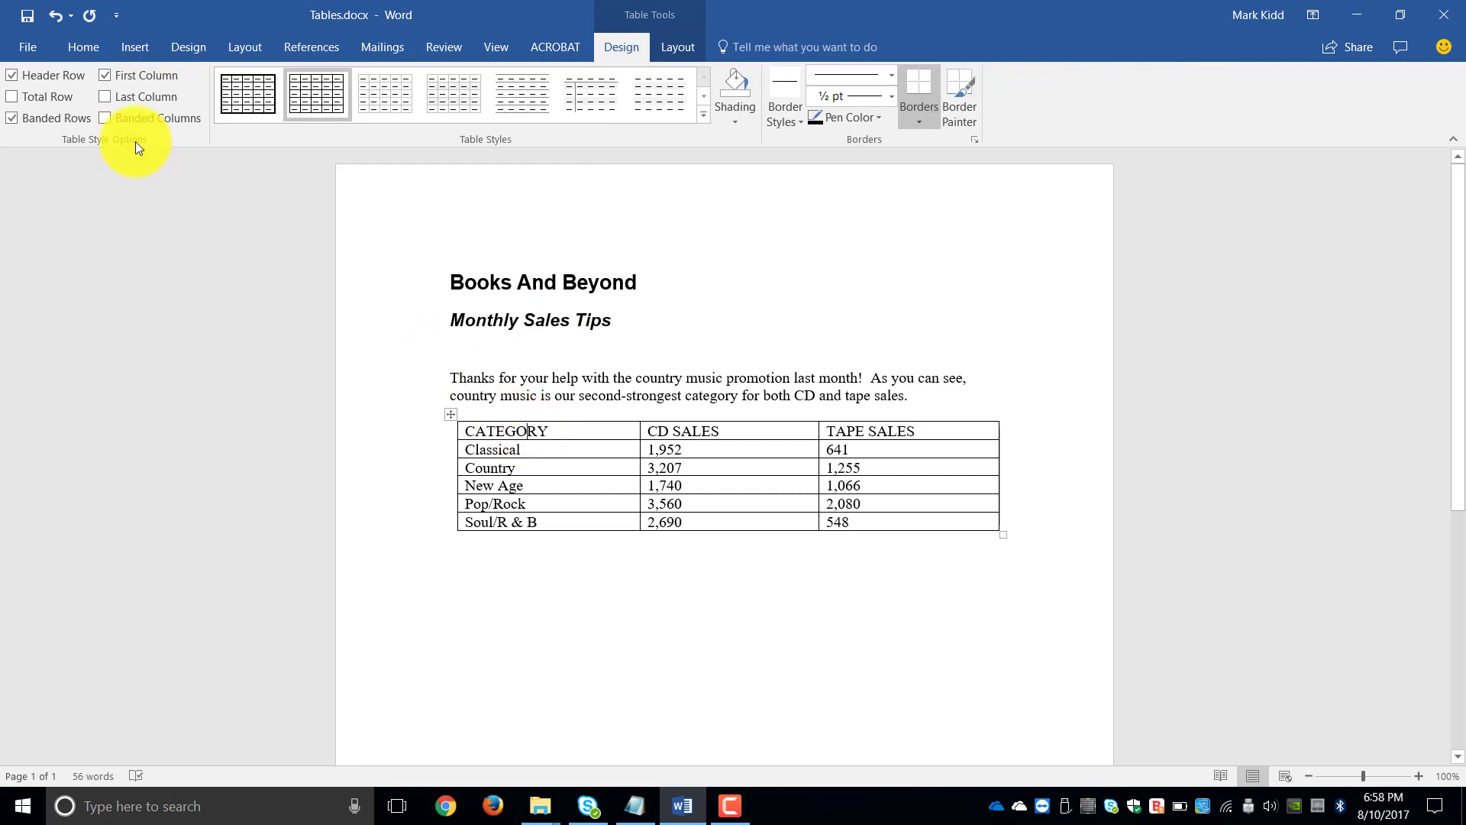
left_click(12, 76)
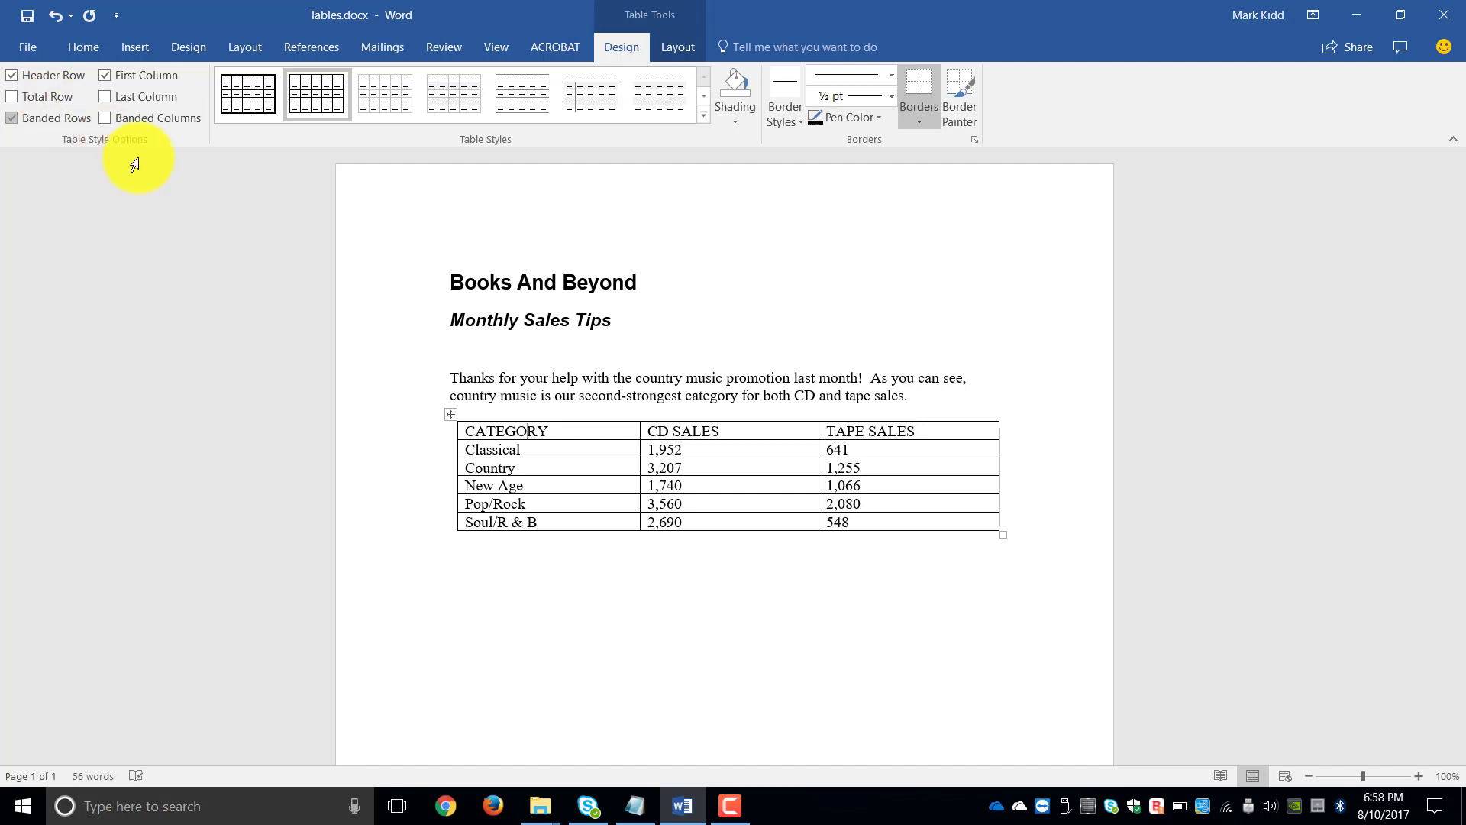
left_click(703, 116)
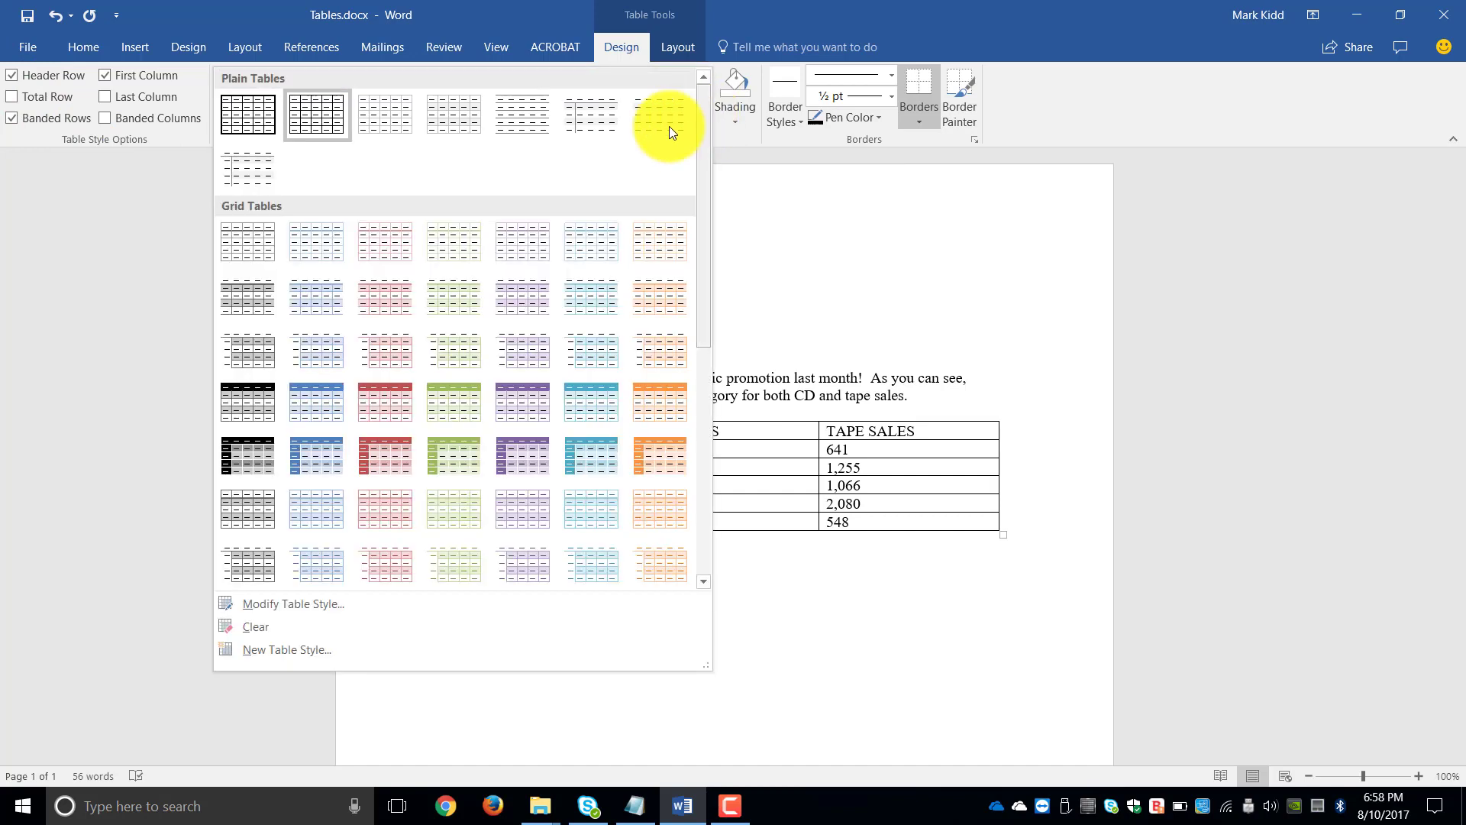
left_click(312, 400)
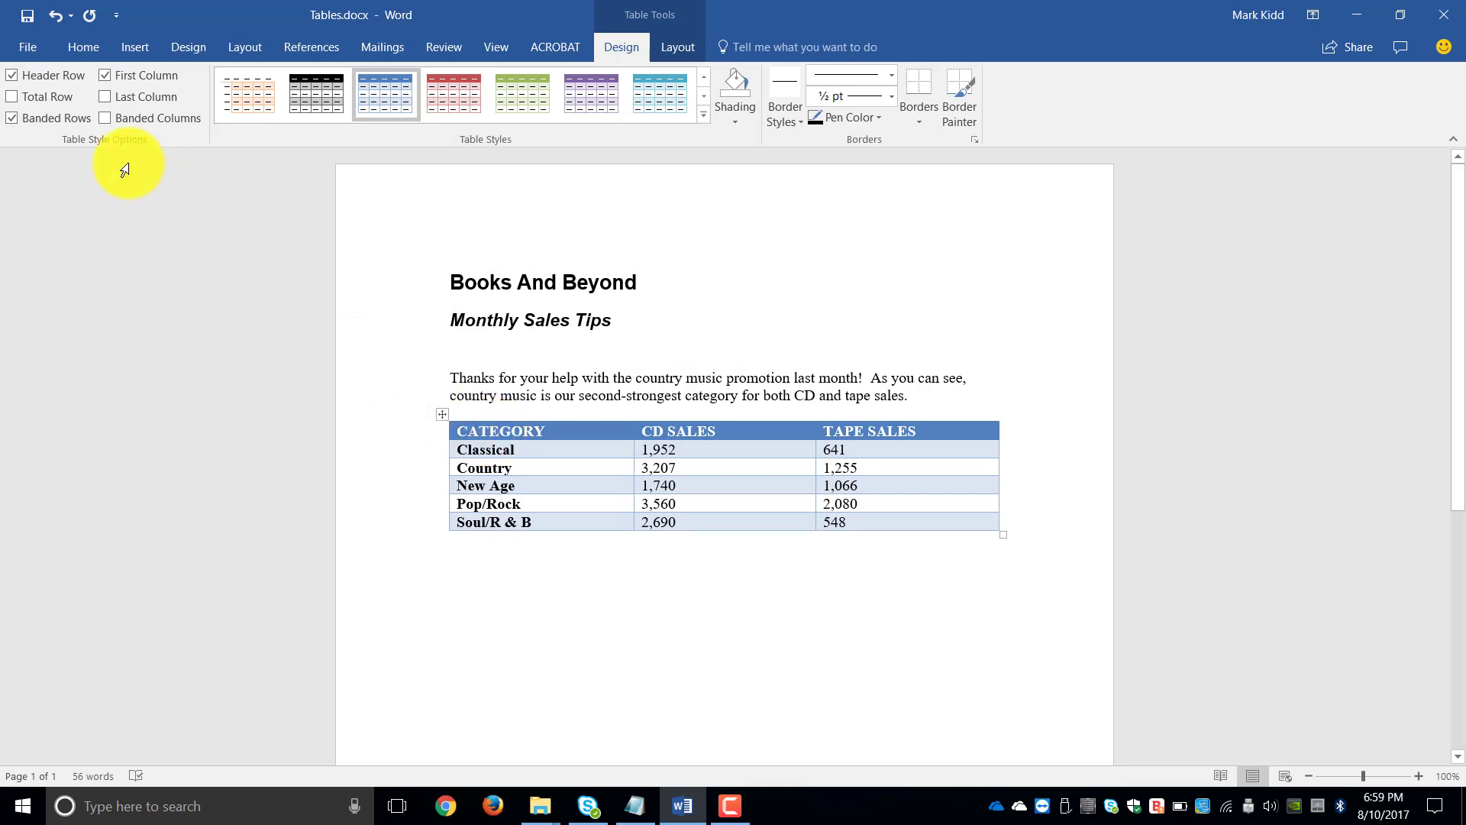
Try switching the table's Header Row, Total Row, Banded Rows and Last Column formatting, restoring each option to its original setting
left_click(12, 77)
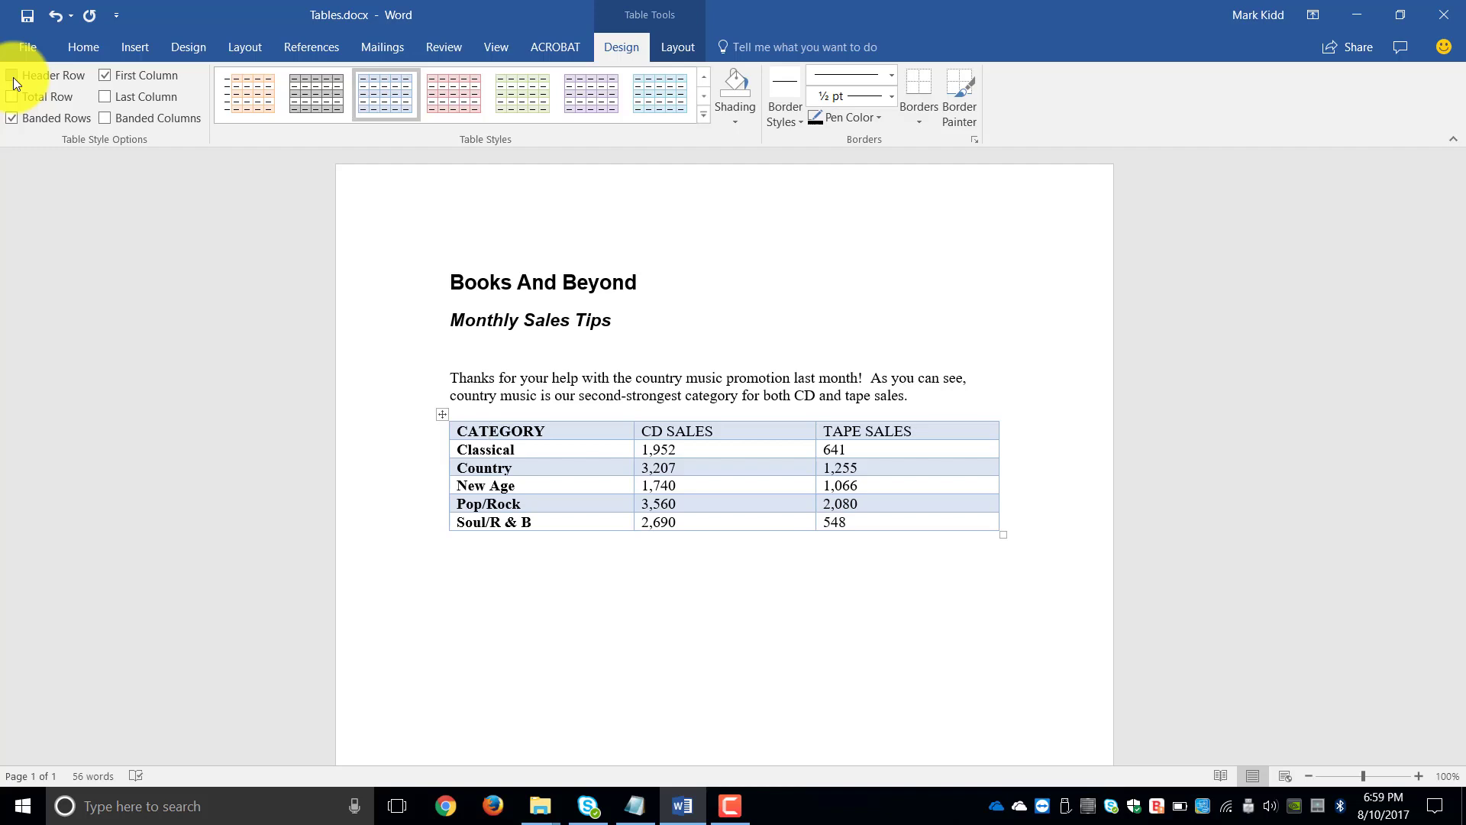
left_click(13, 76)
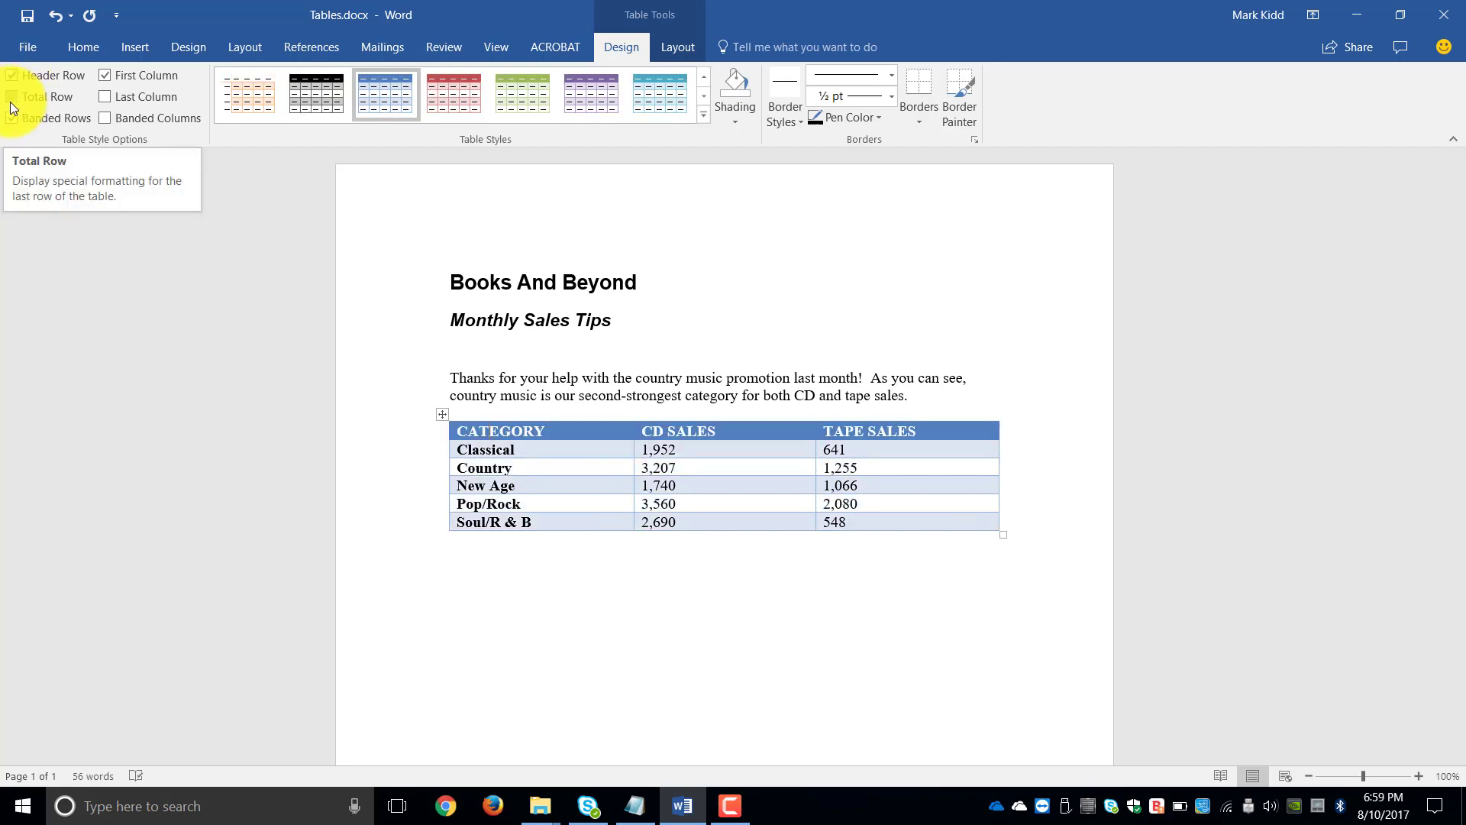
left_click(12, 98)
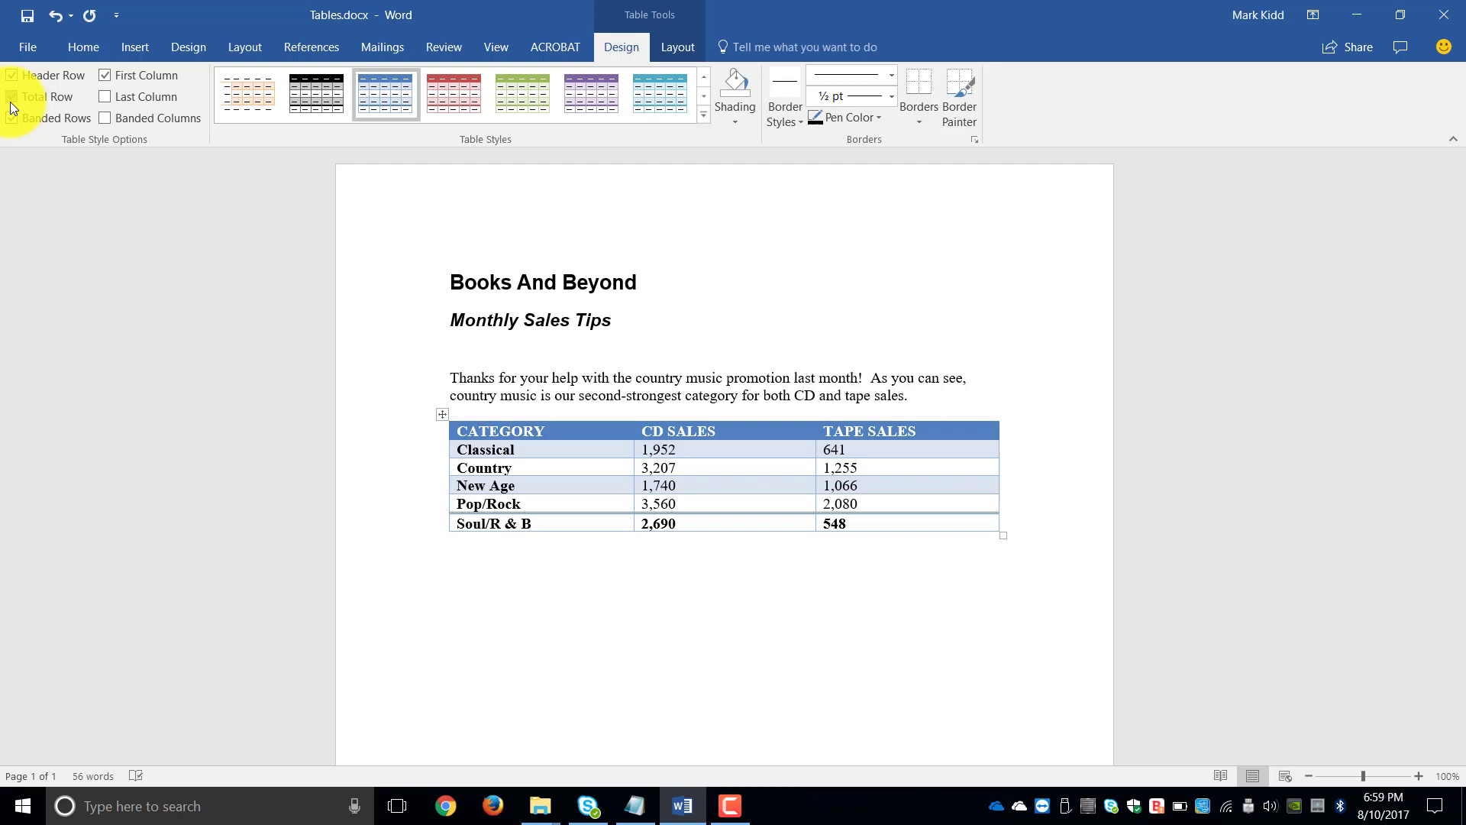
left_click(11, 97)
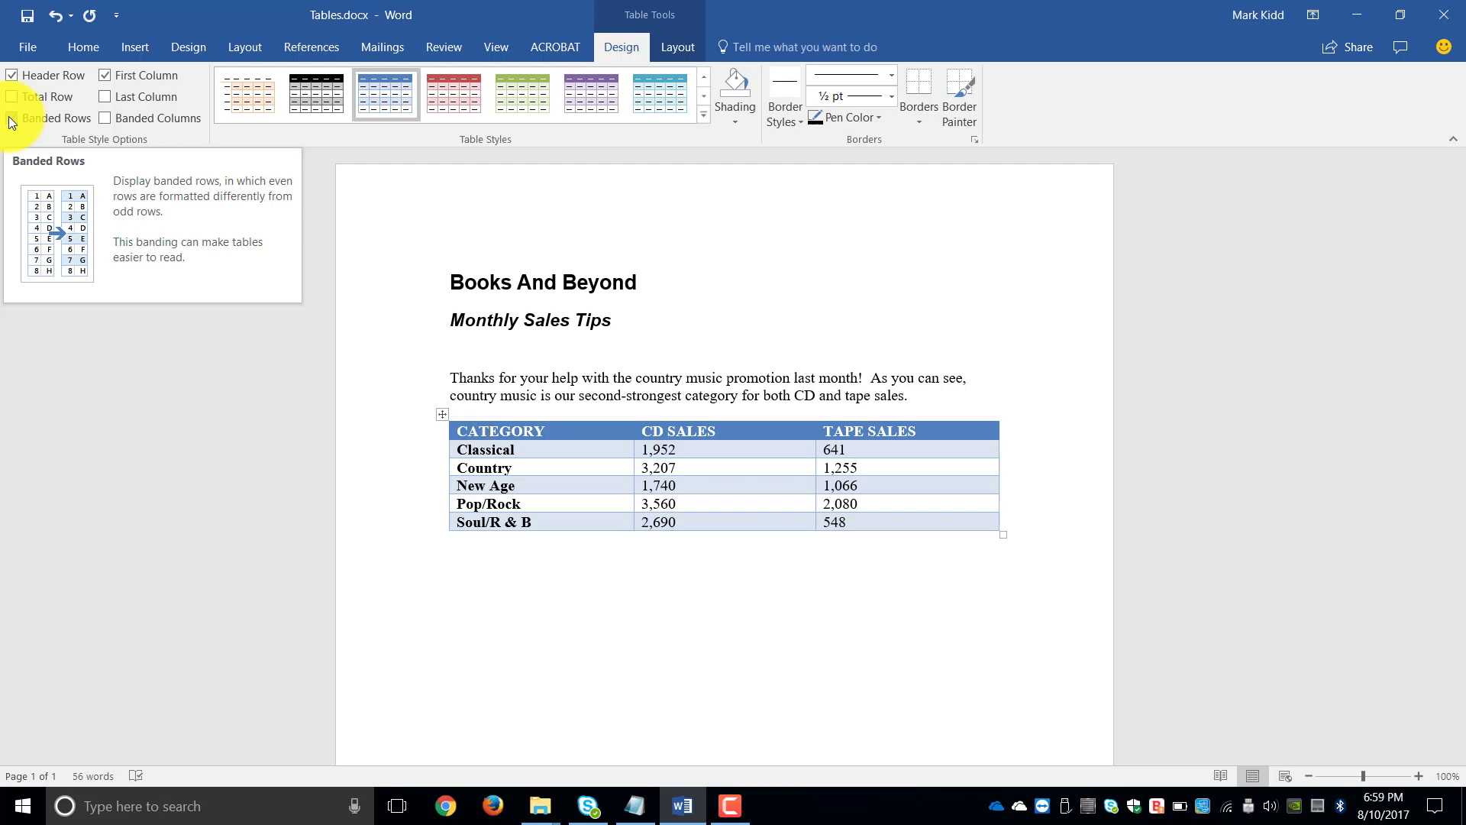
left_click(9, 118)
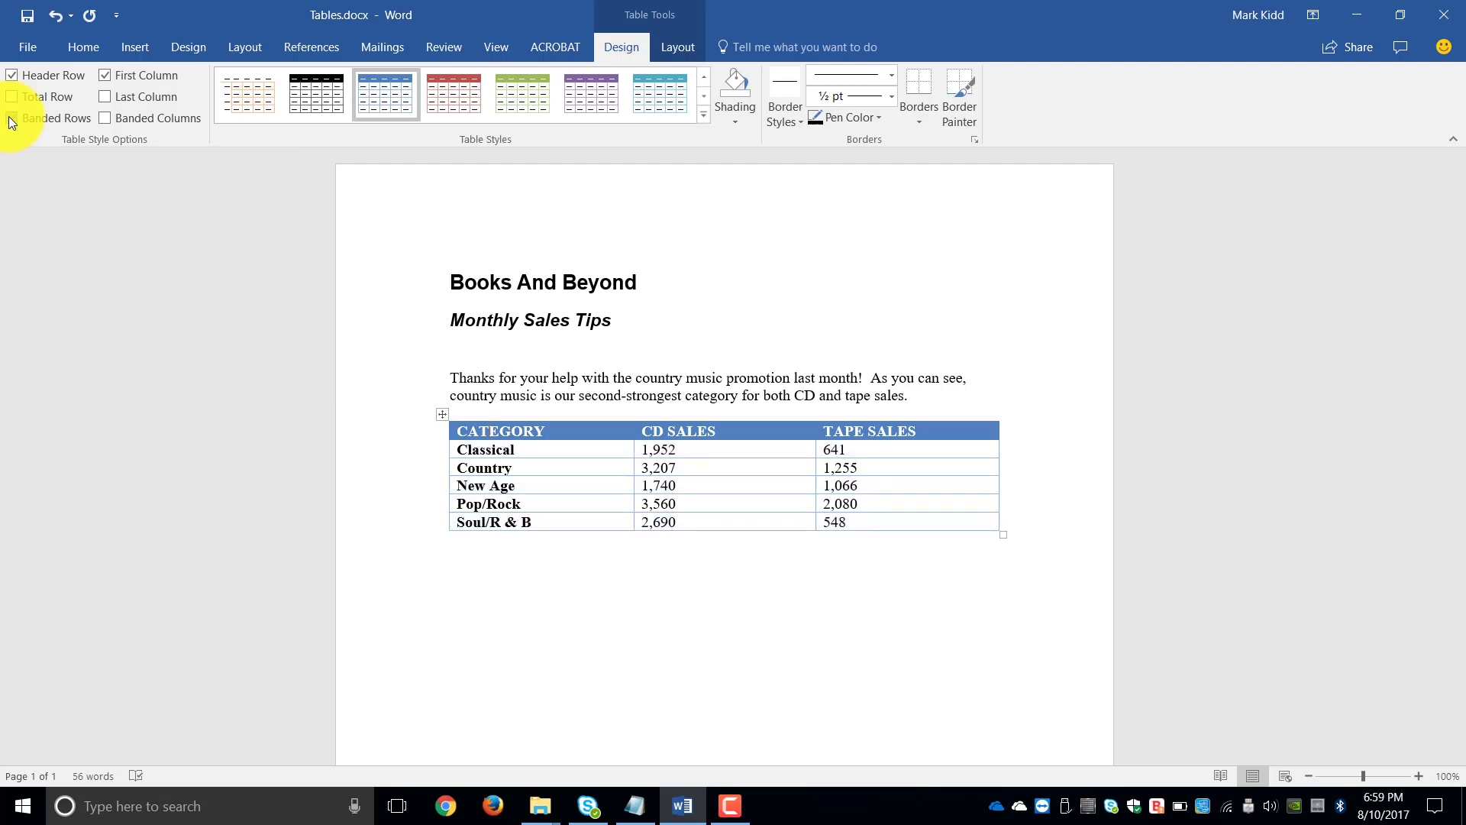
left_click(9, 119)
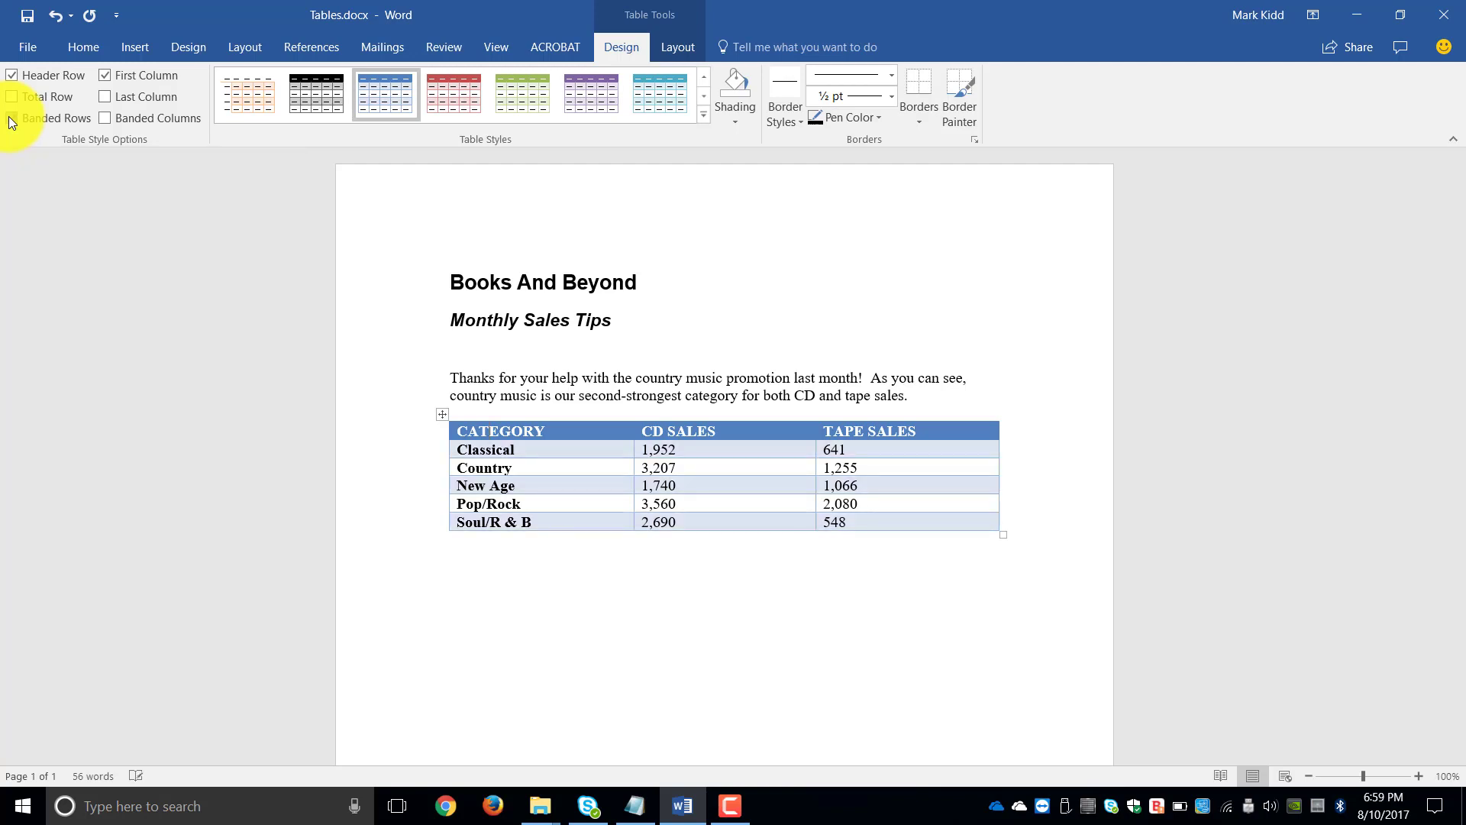
left_click(110, 97)
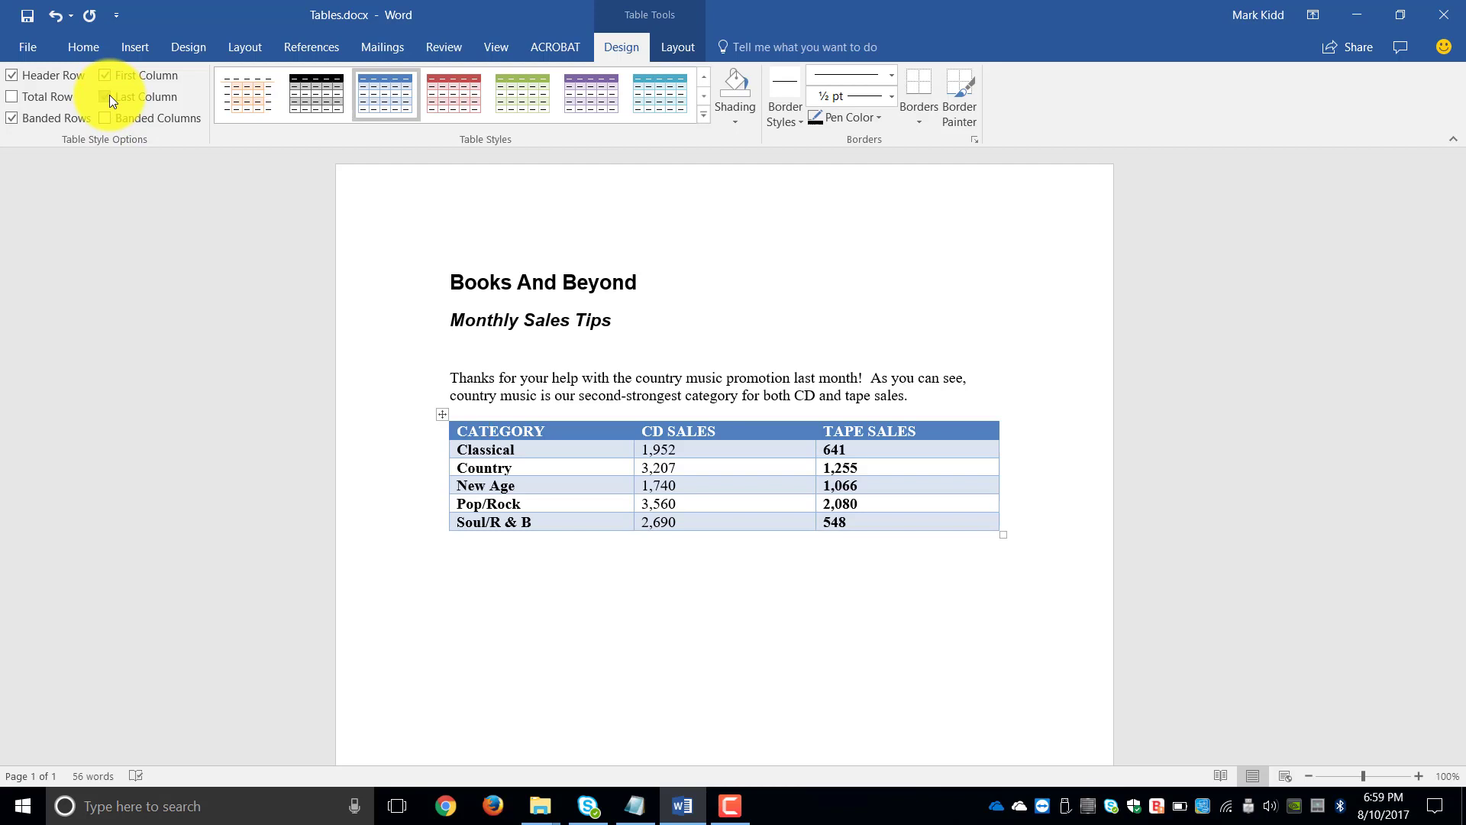
left_click(108, 95)
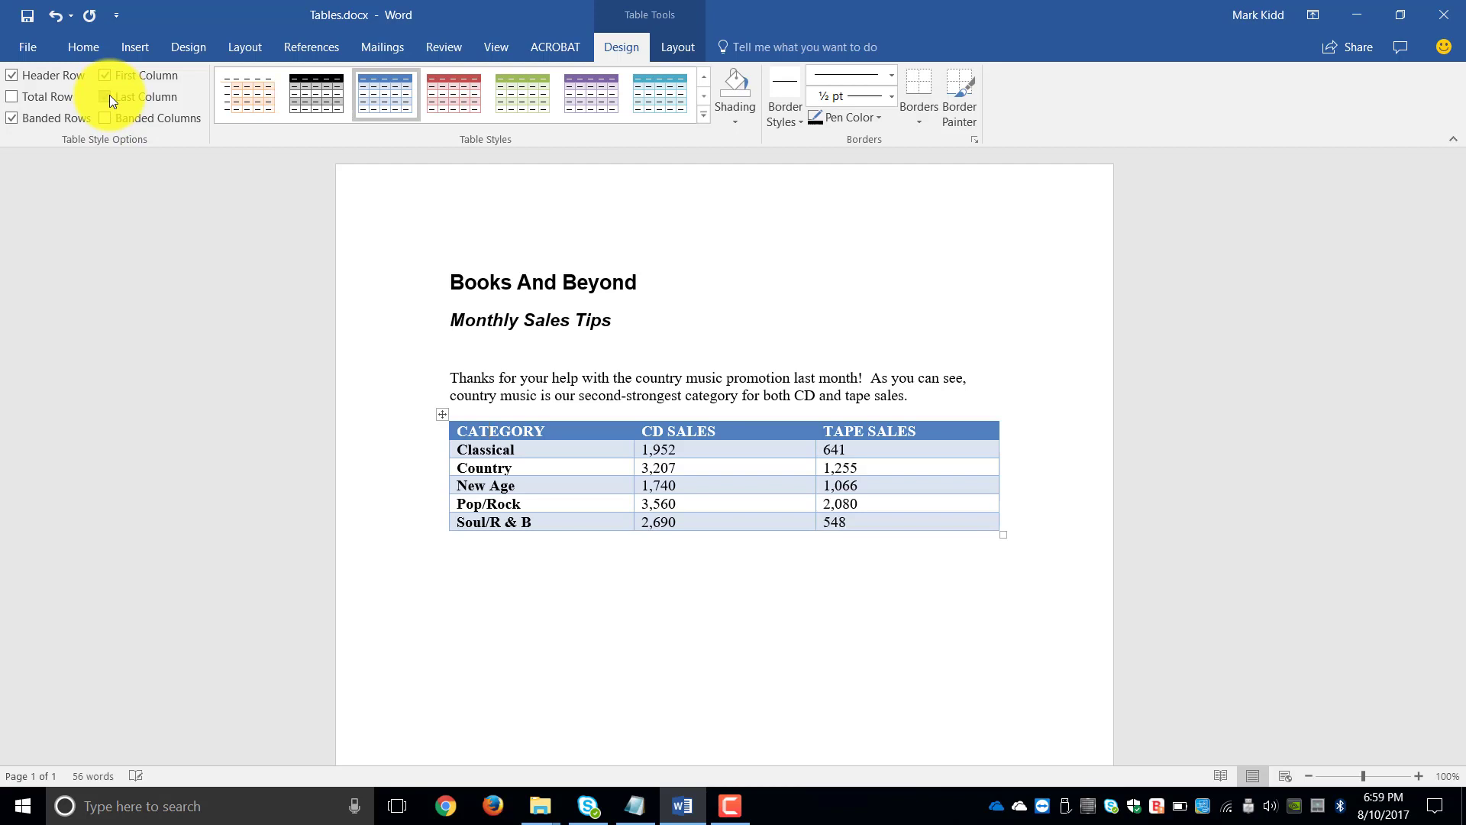
Turn off the First Column and Banded Rows formatting of the table, leaving Banded Columns off
left_click(108, 76)
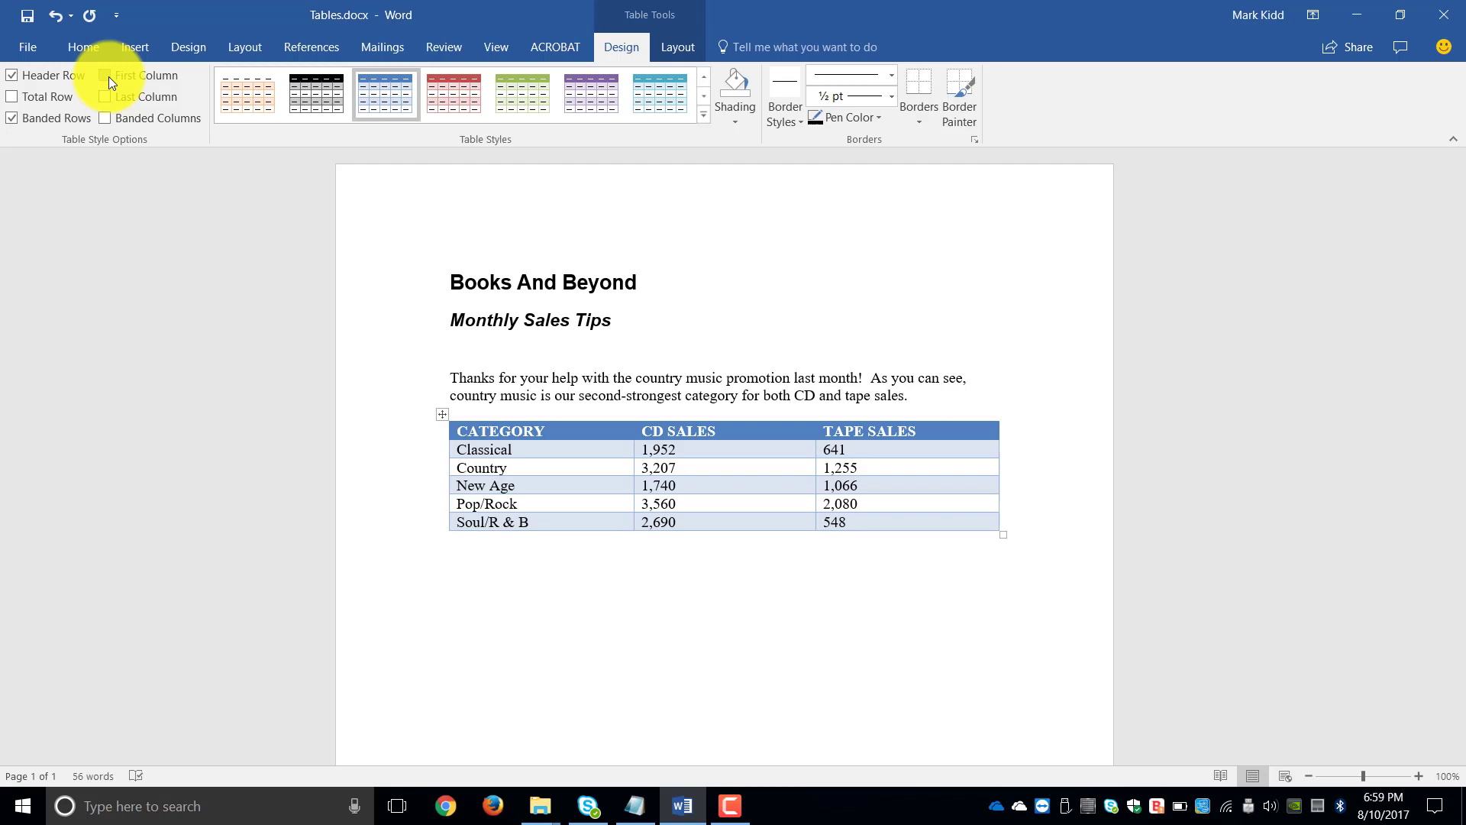
left_click(104, 119)
left_click(103, 119)
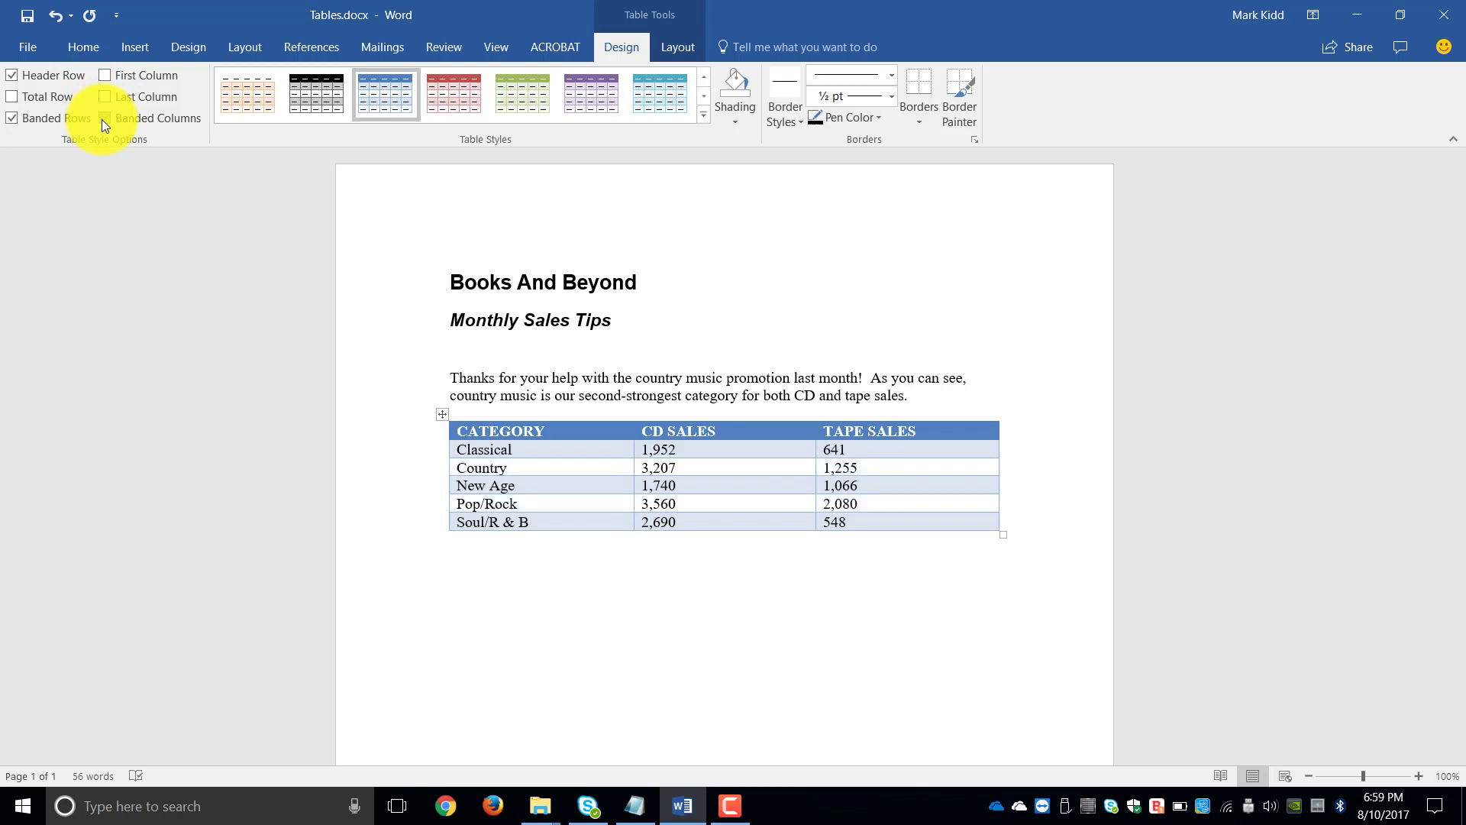
left_click(11, 118)
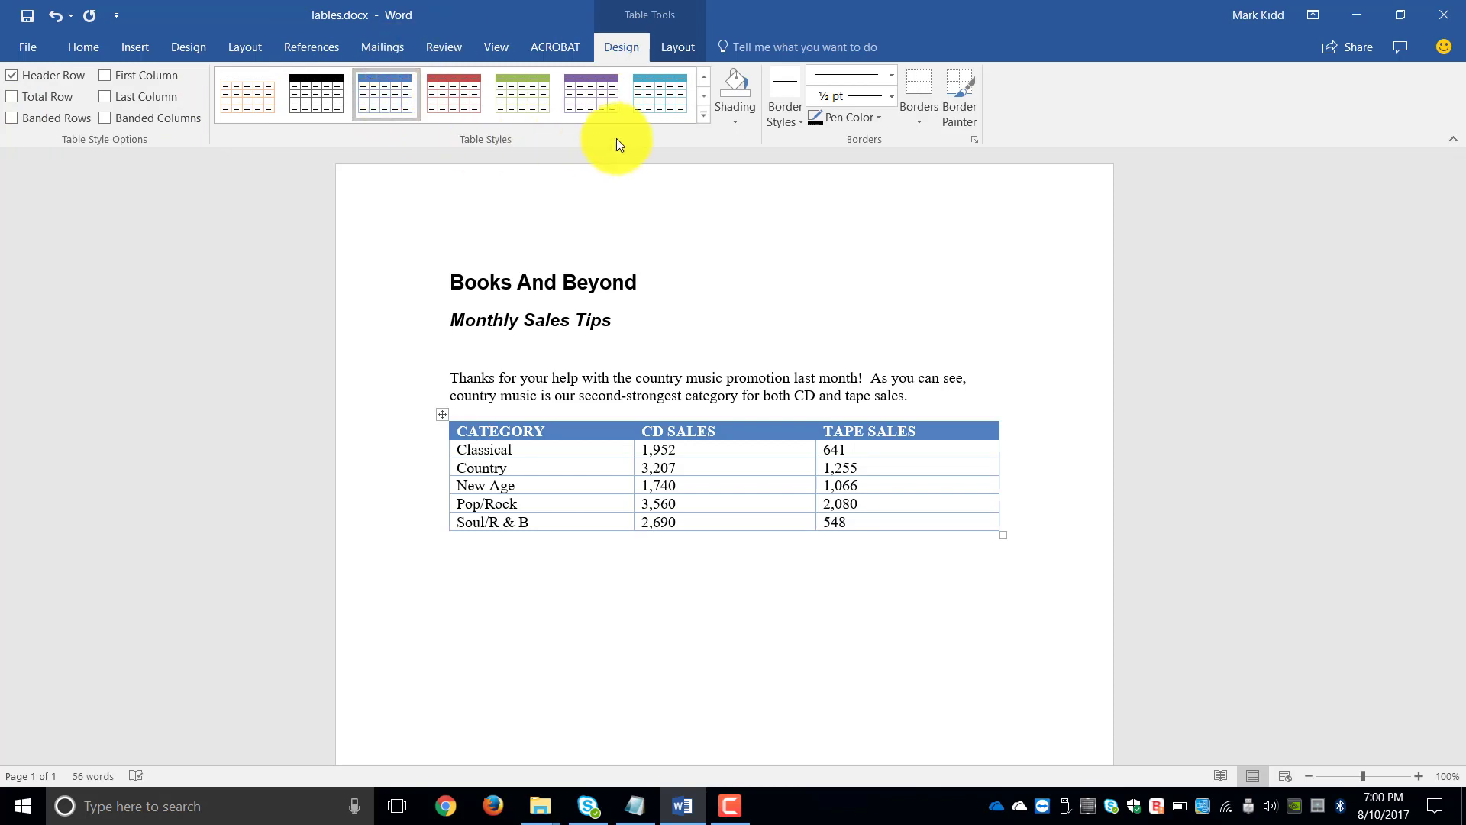
Shade the CATEGORY header cell with a dark orange theme color
left_click(743, 122)
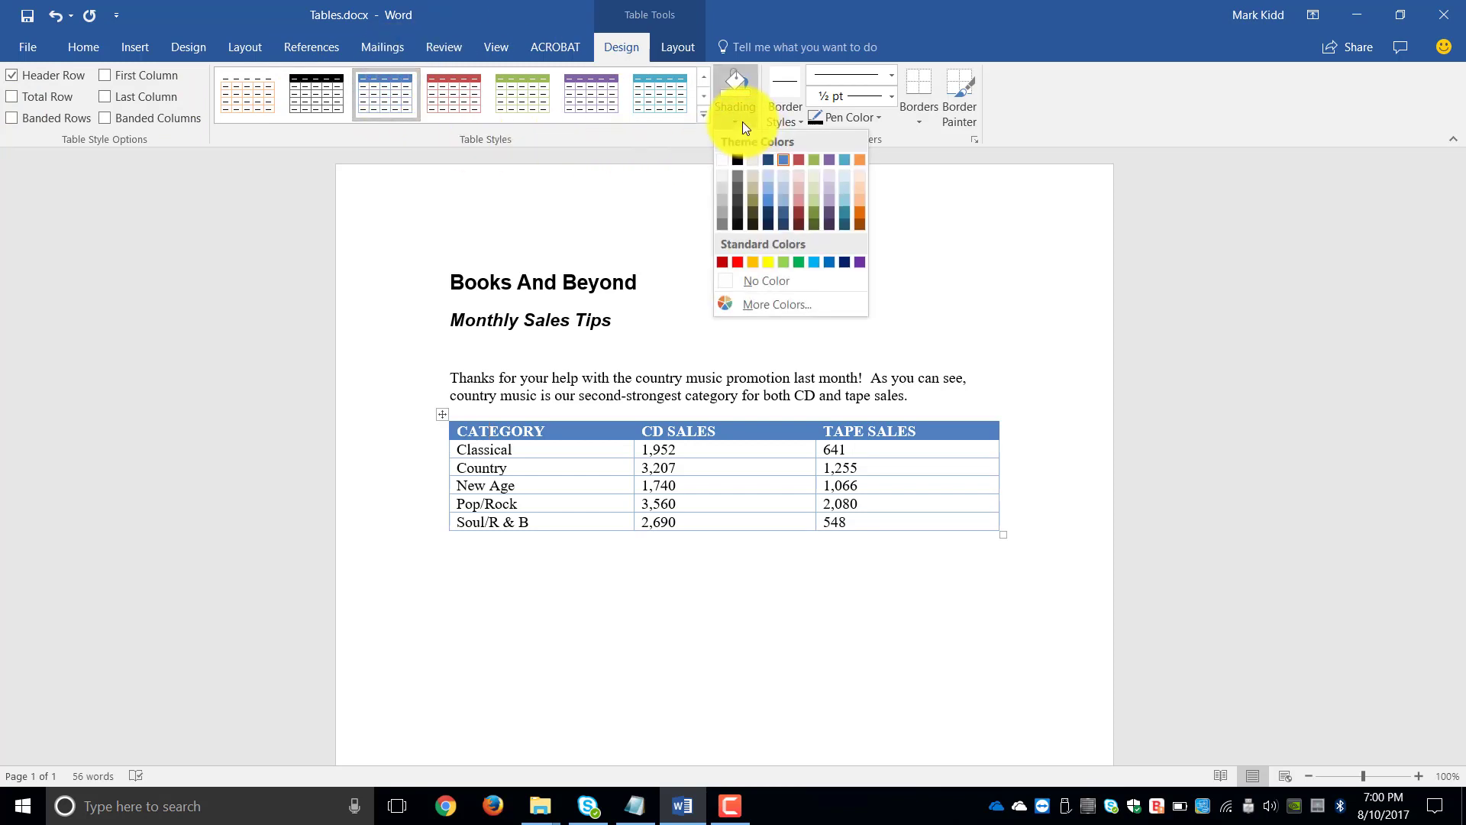
left_click(860, 220)
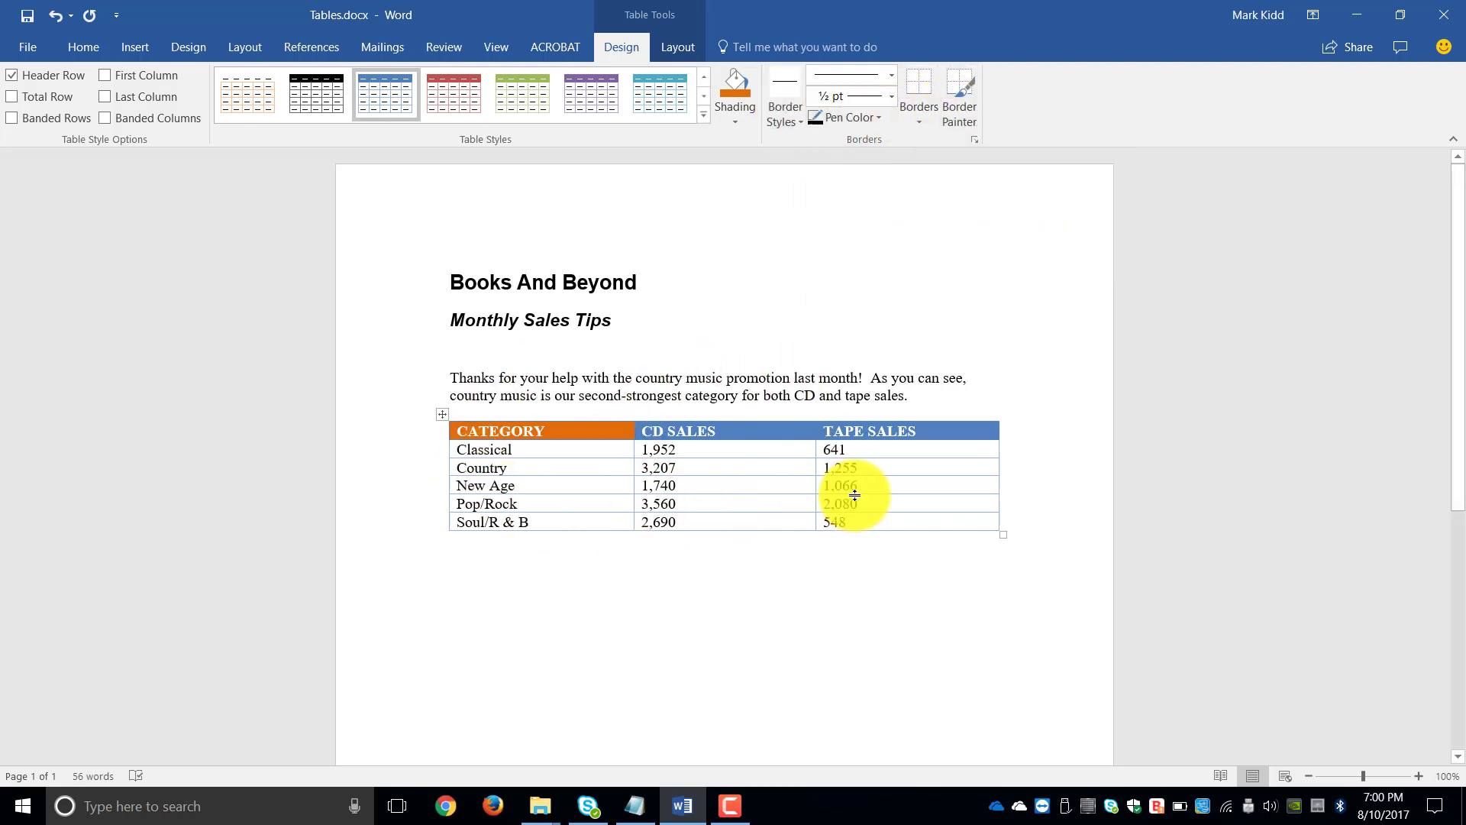
Insert an empty row below the Soul/R & B row and place the cursor in its first cell
left_click(680, 47)
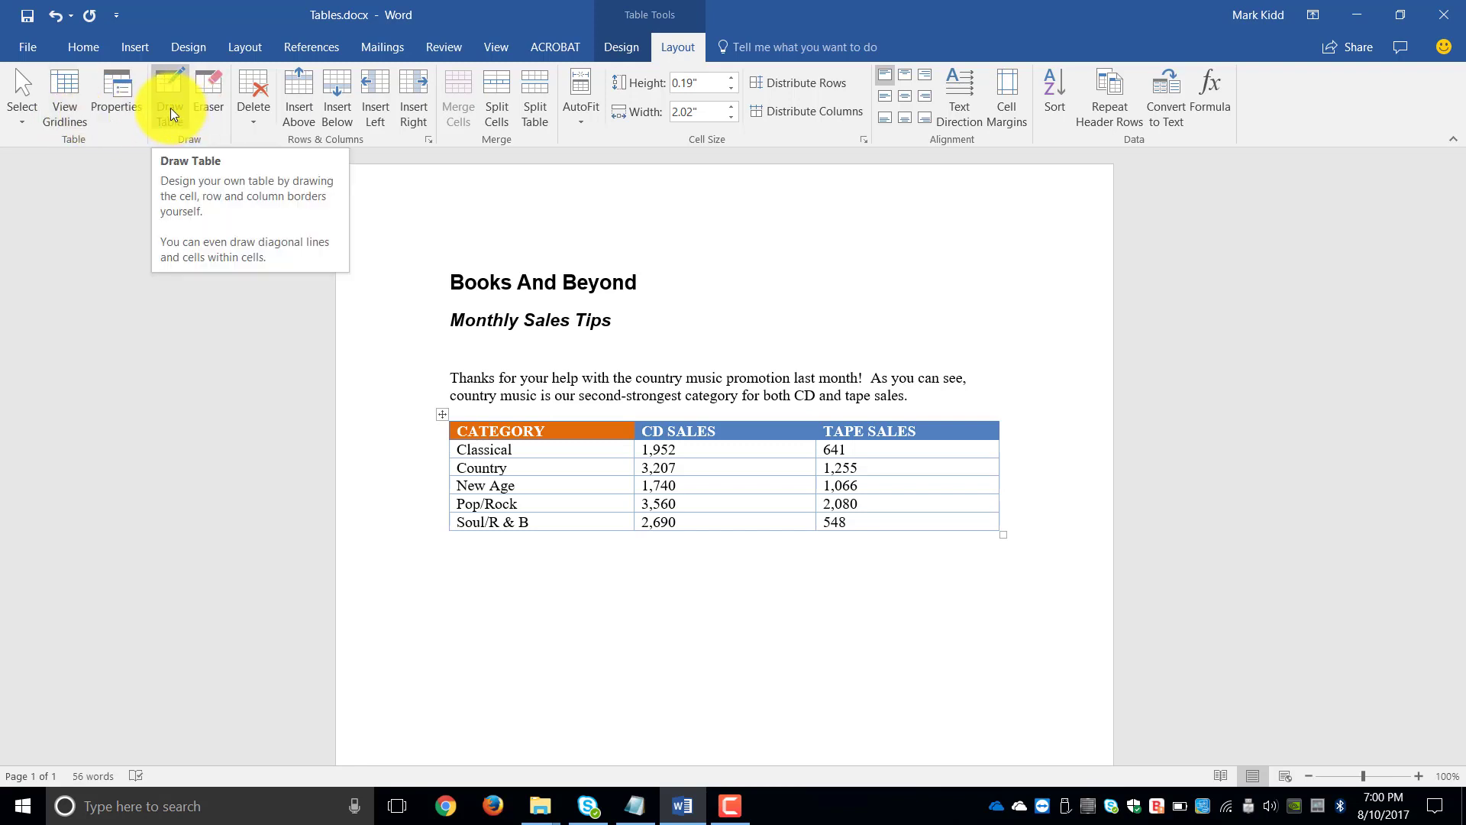
left_click(507, 470)
left_click(246, 111)
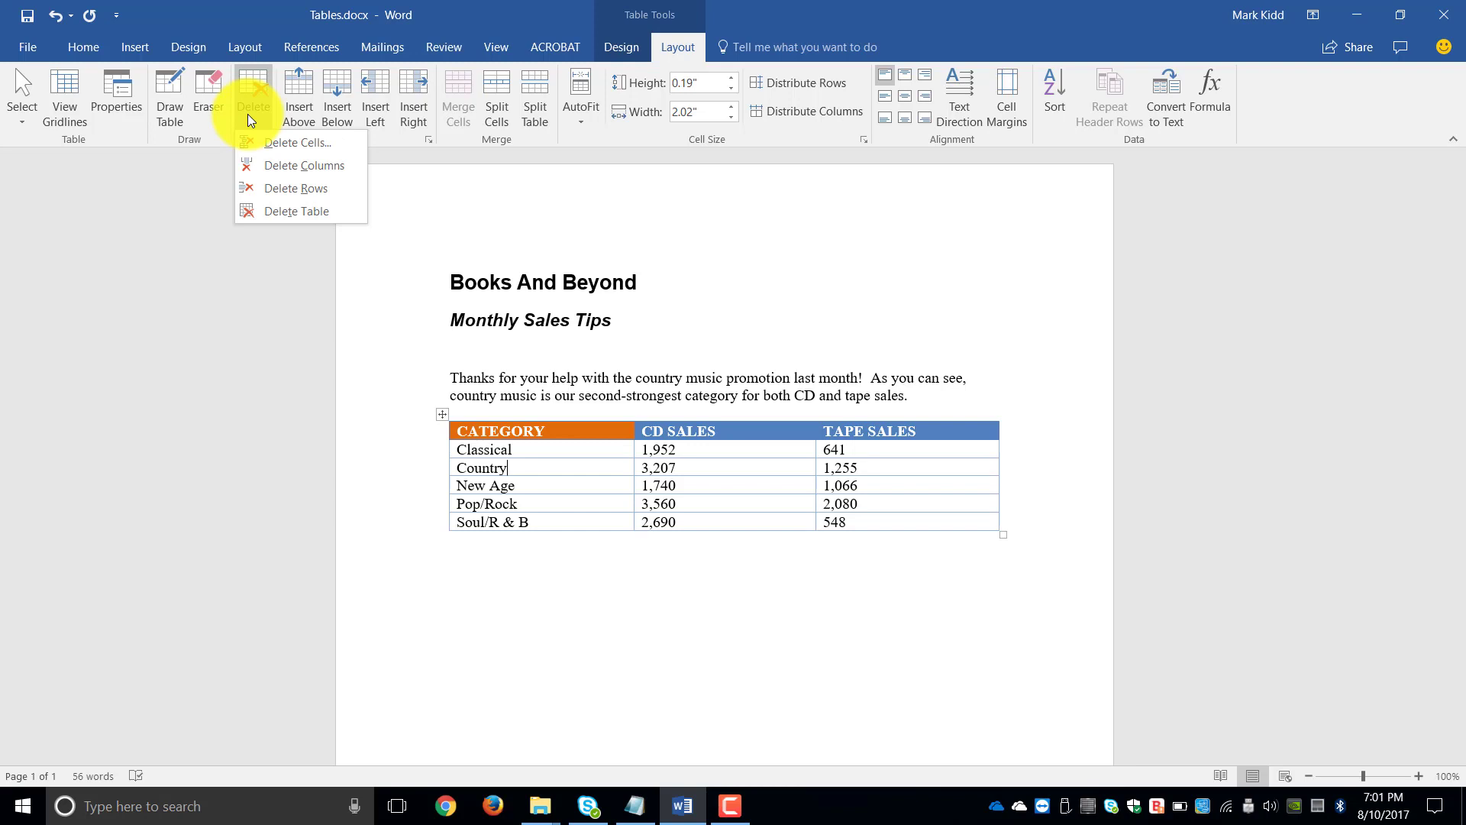
left_click(502, 472)
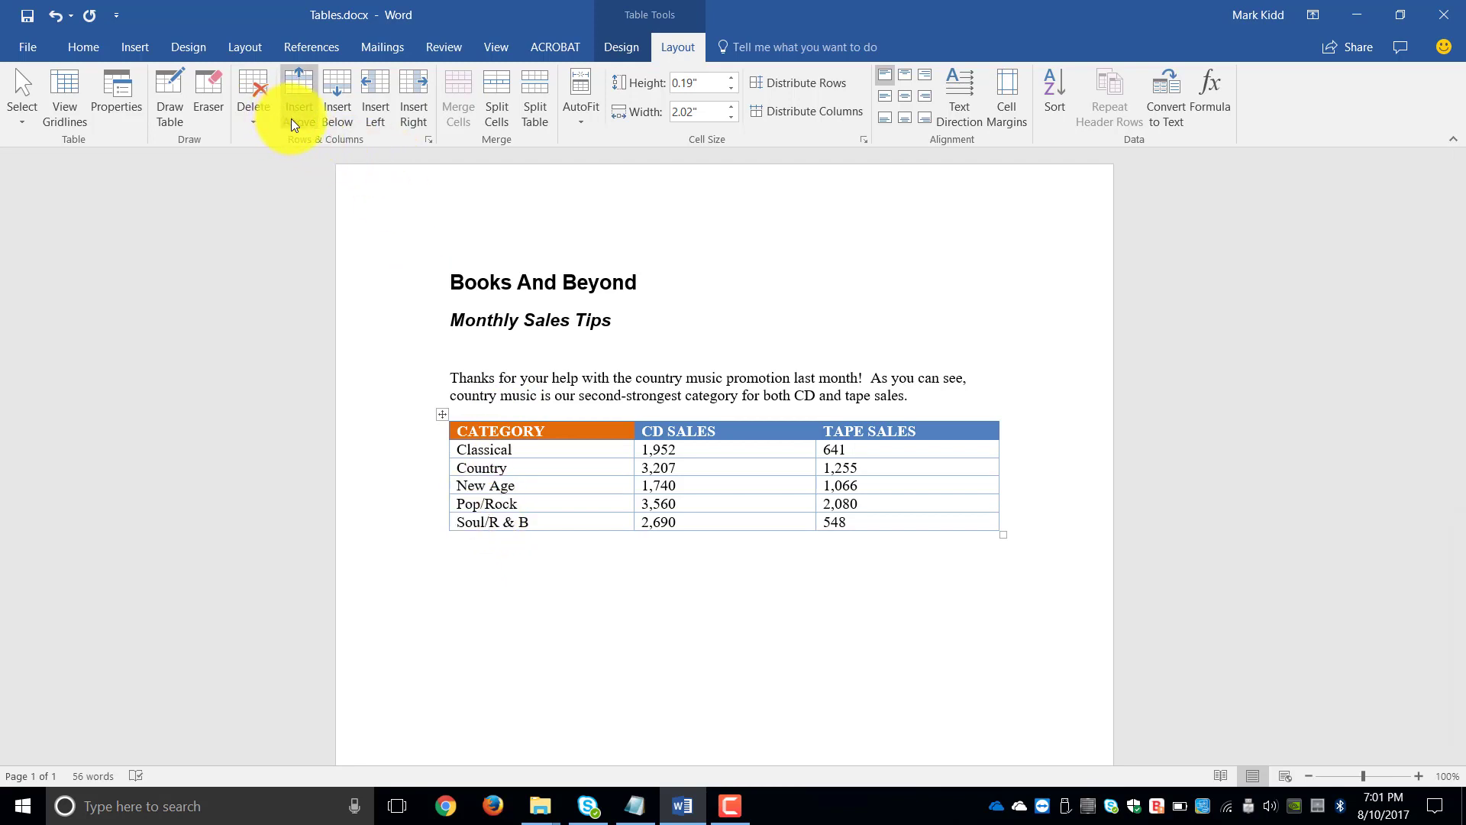
left_click(349, 116)
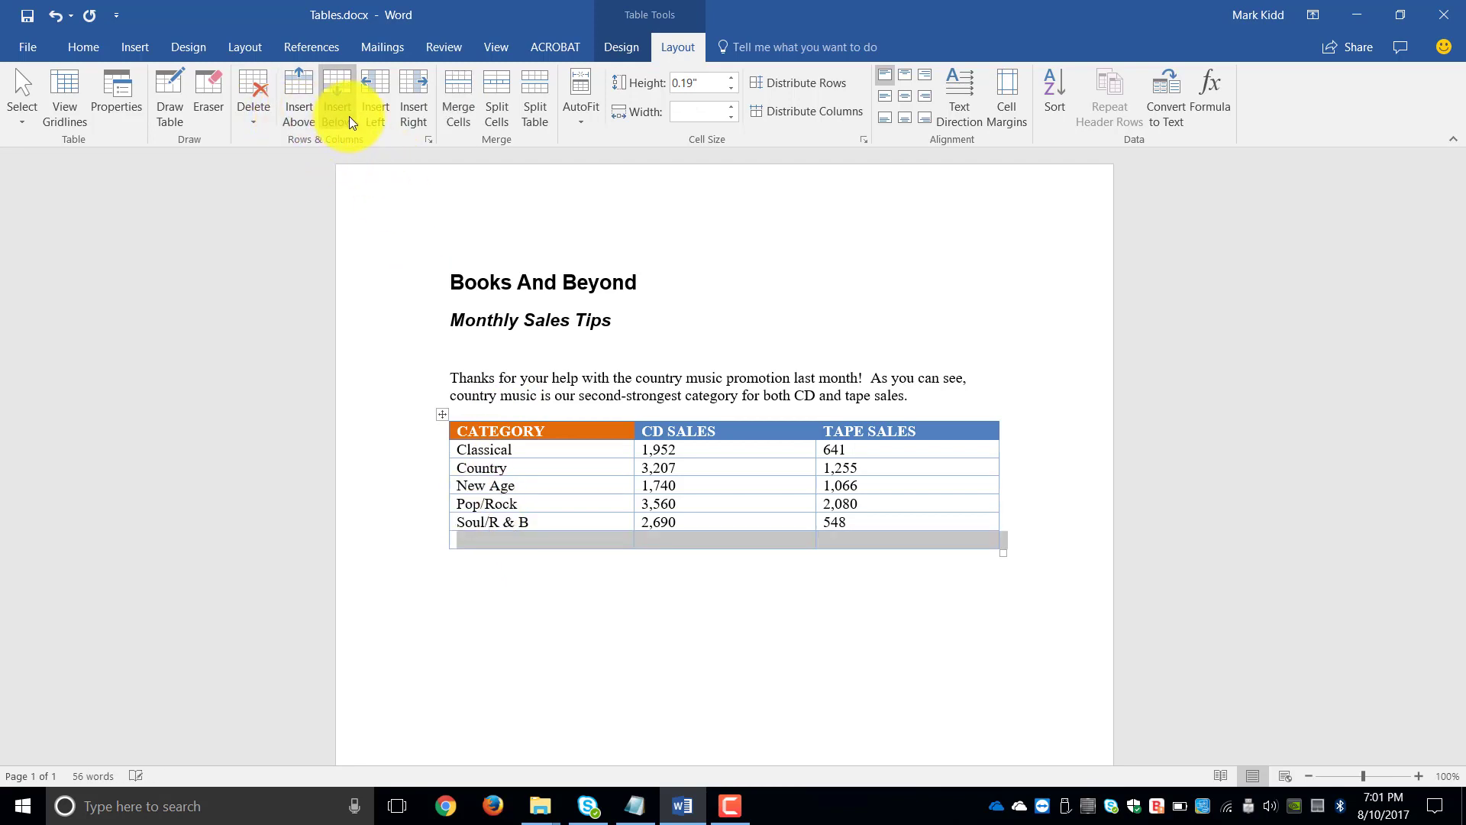
left_click(544, 549)
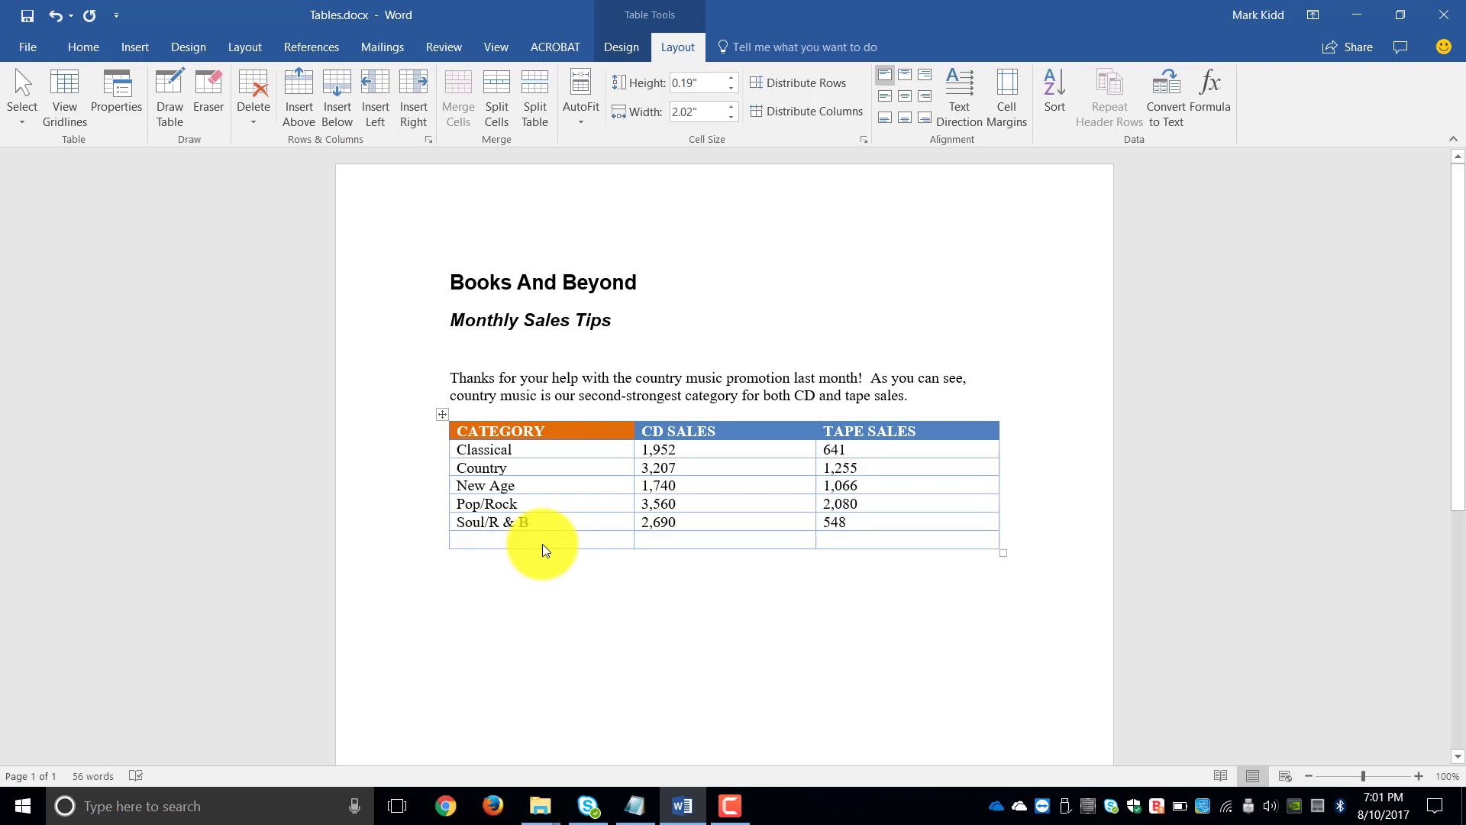
Enter Total in the first cell of the new last row and turn on the table's Total Row formatting
type("Tota")
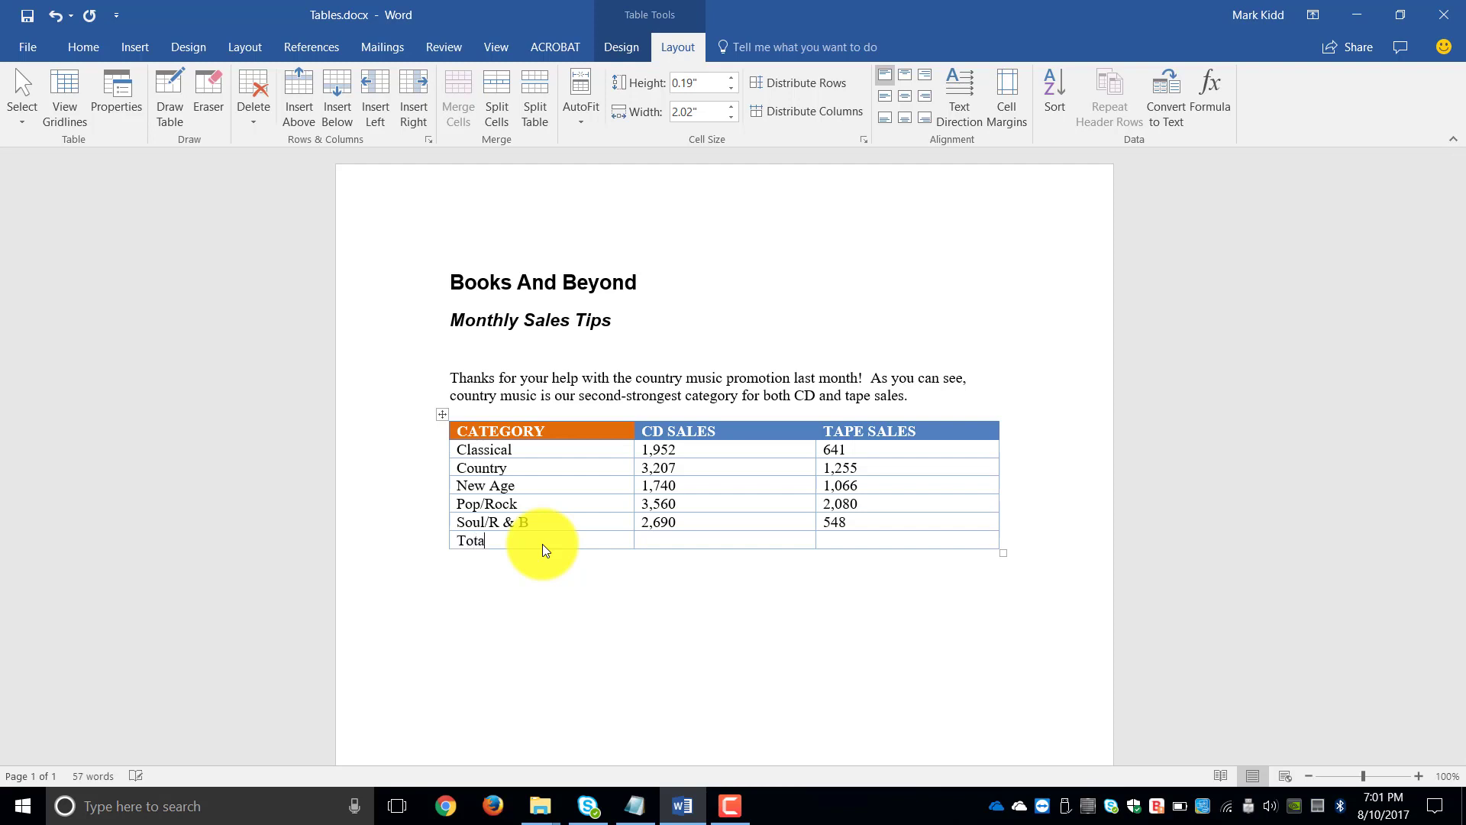
type("l")
left_click(623, 50)
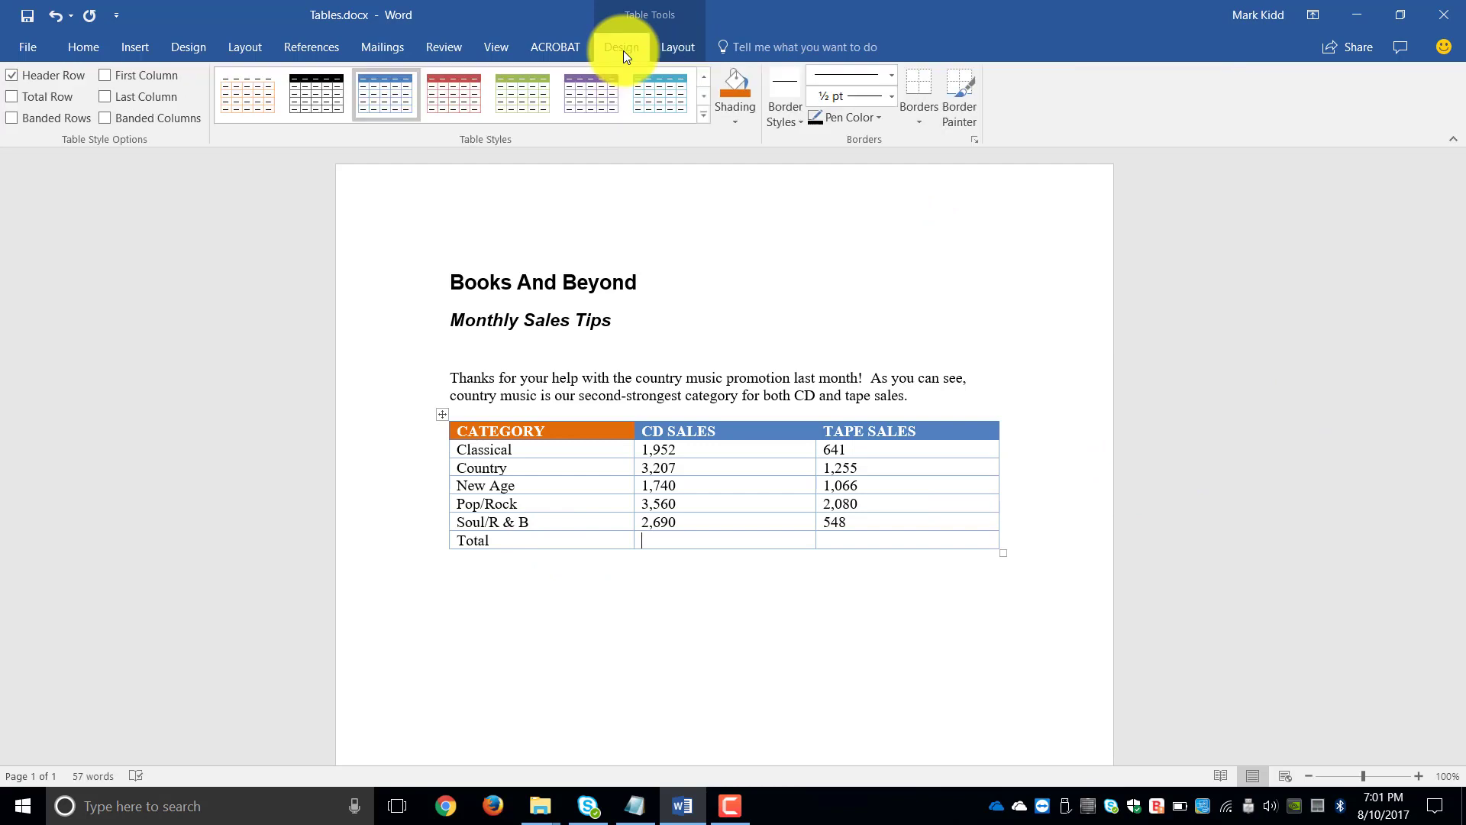
left_click(41, 101)
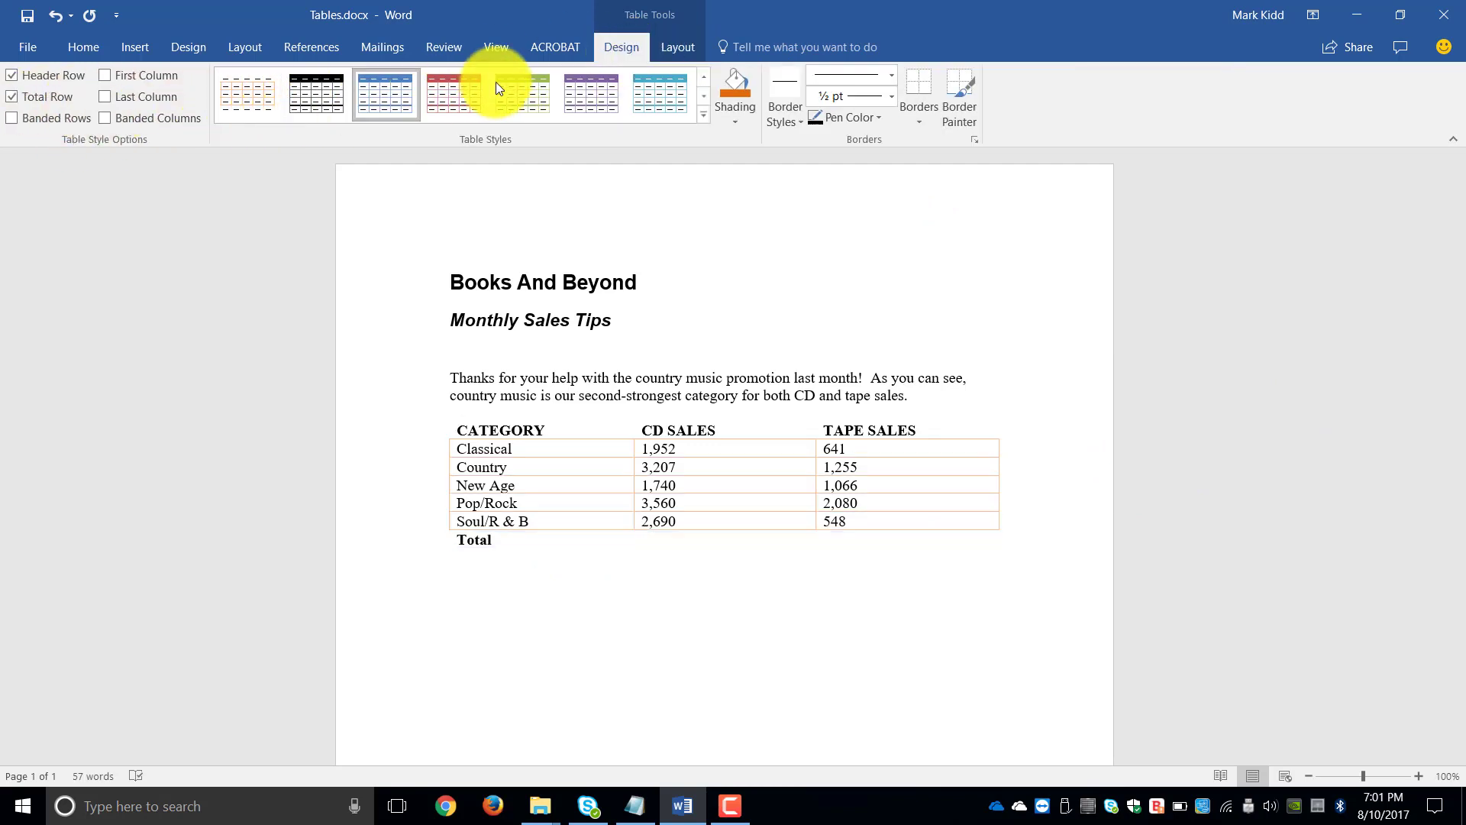
left_click(666, 47)
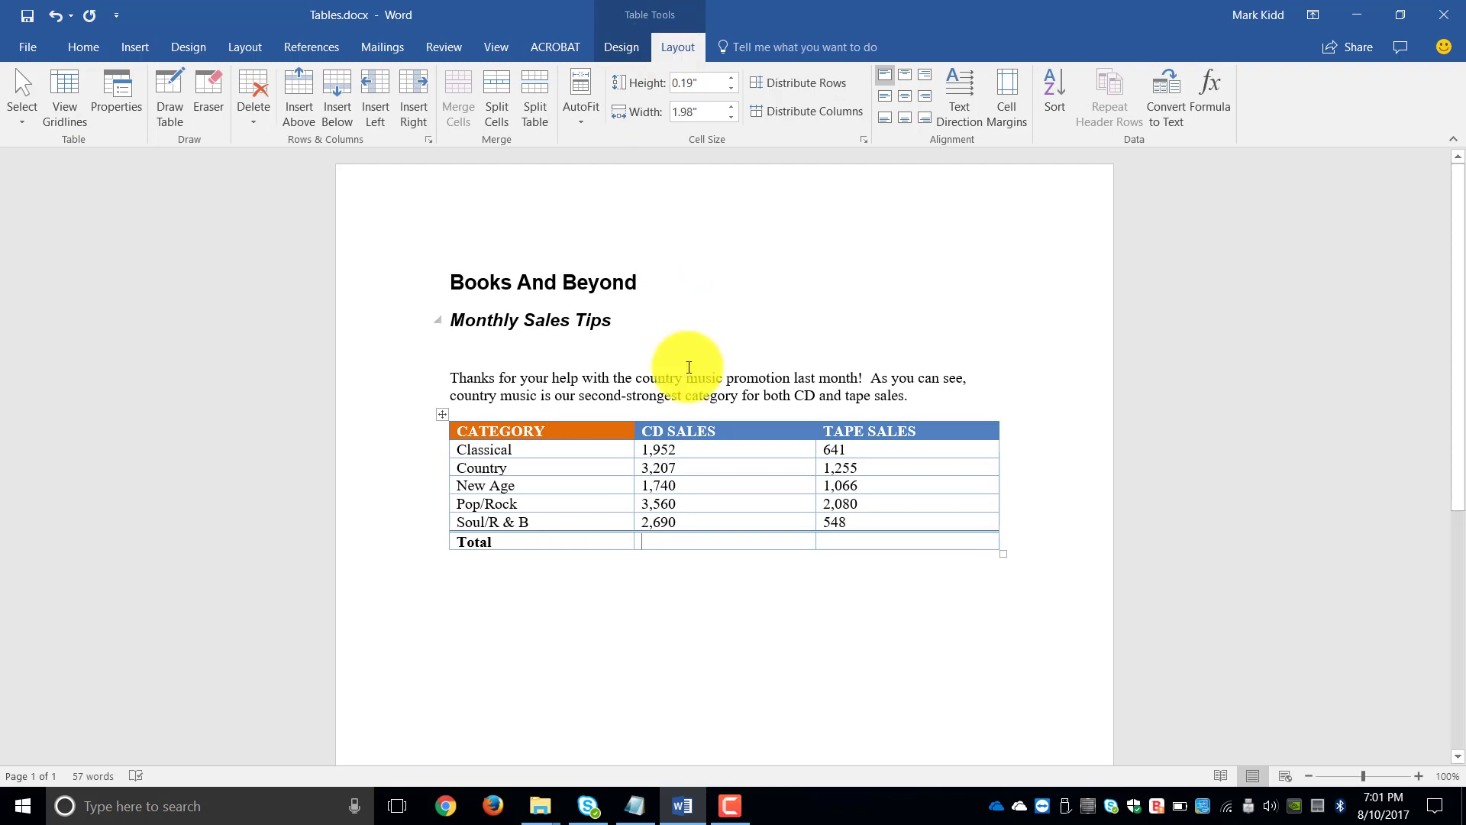
left_click(660, 544)
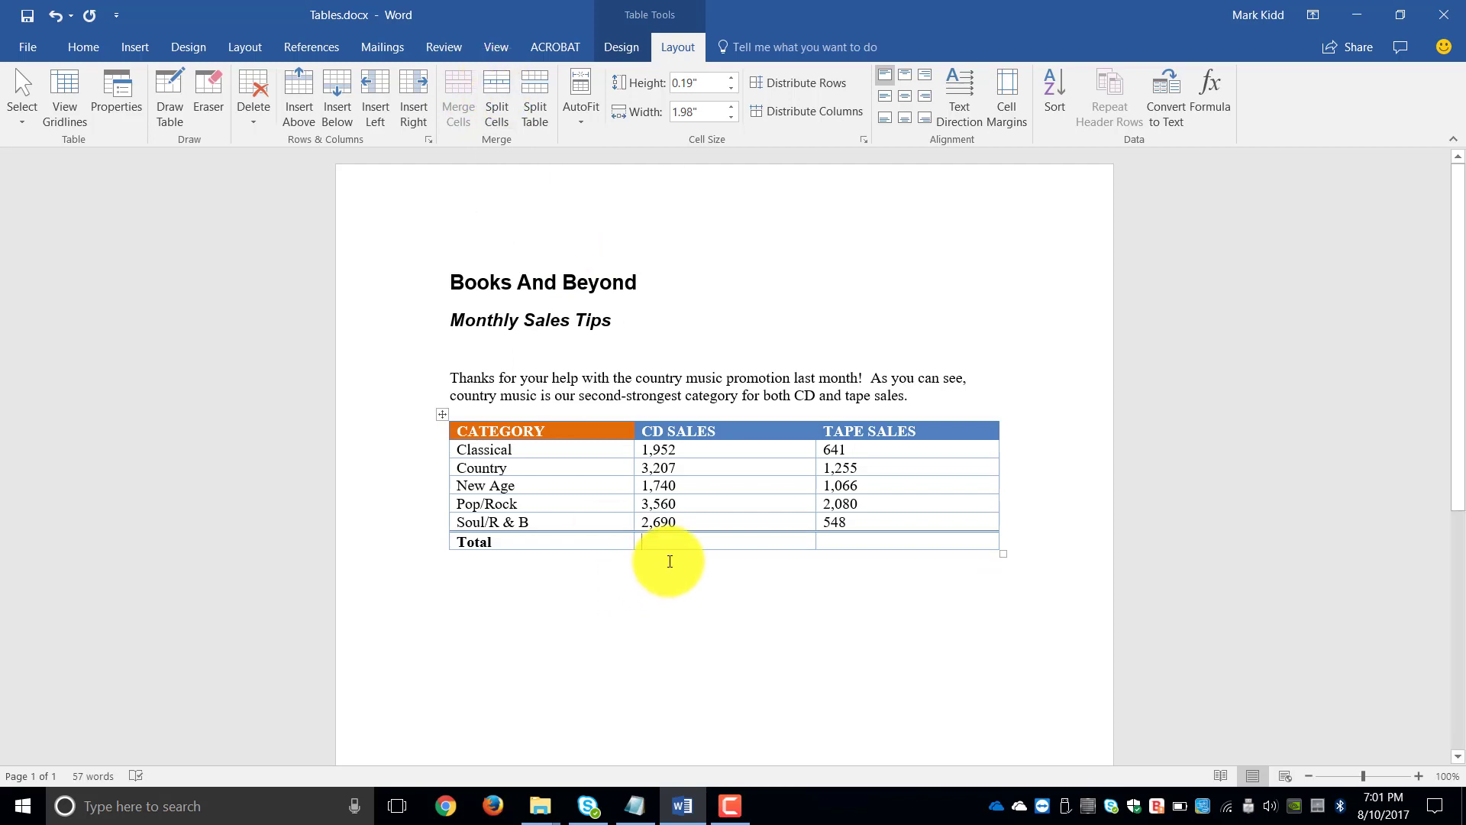
Split the CATEGORY header cell into side-by-side cells, keeping 1 row, and place the cursor back in the split header area
left_click(577, 426)
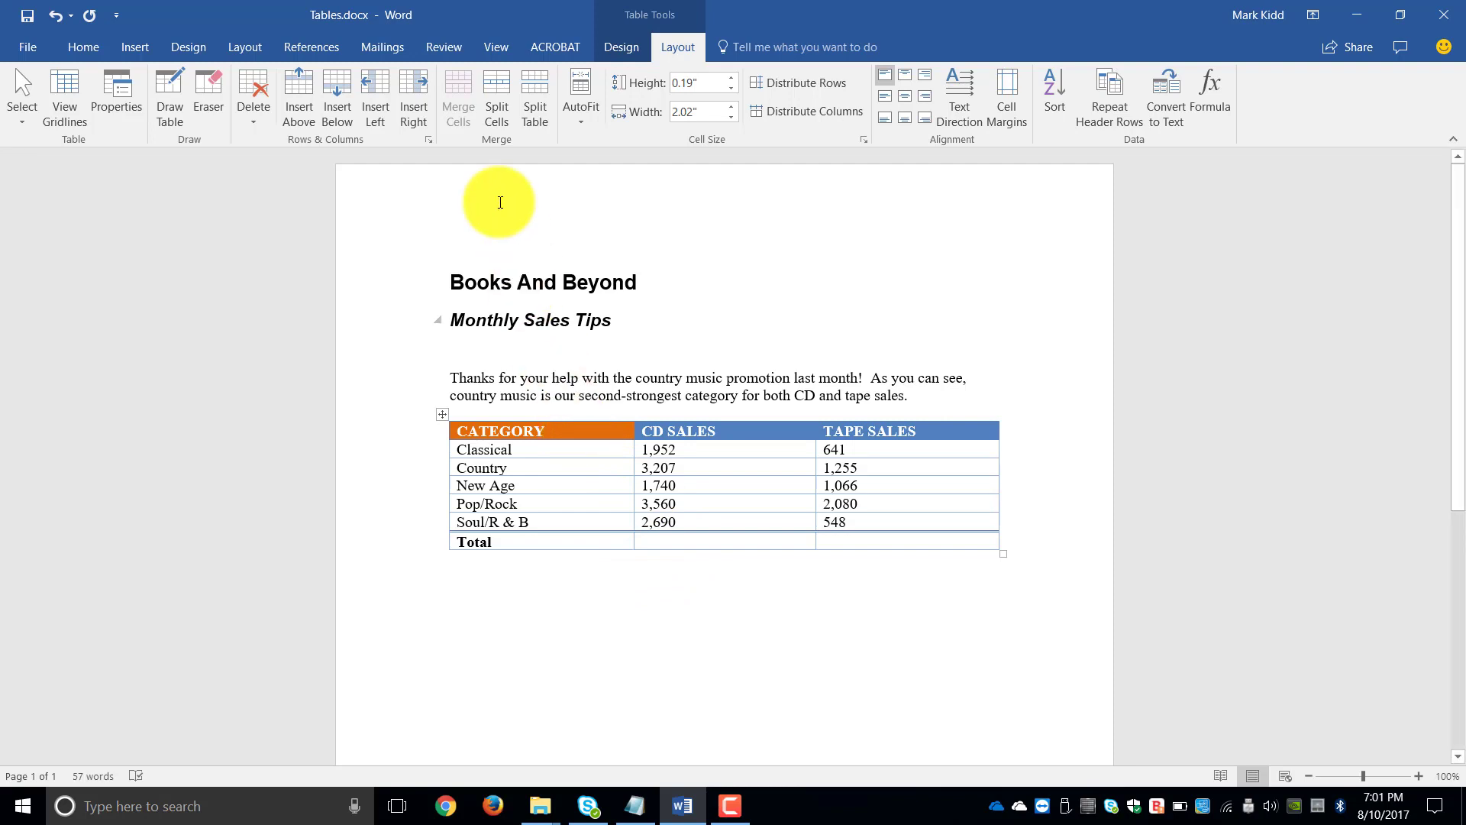
left_click(492, 87)
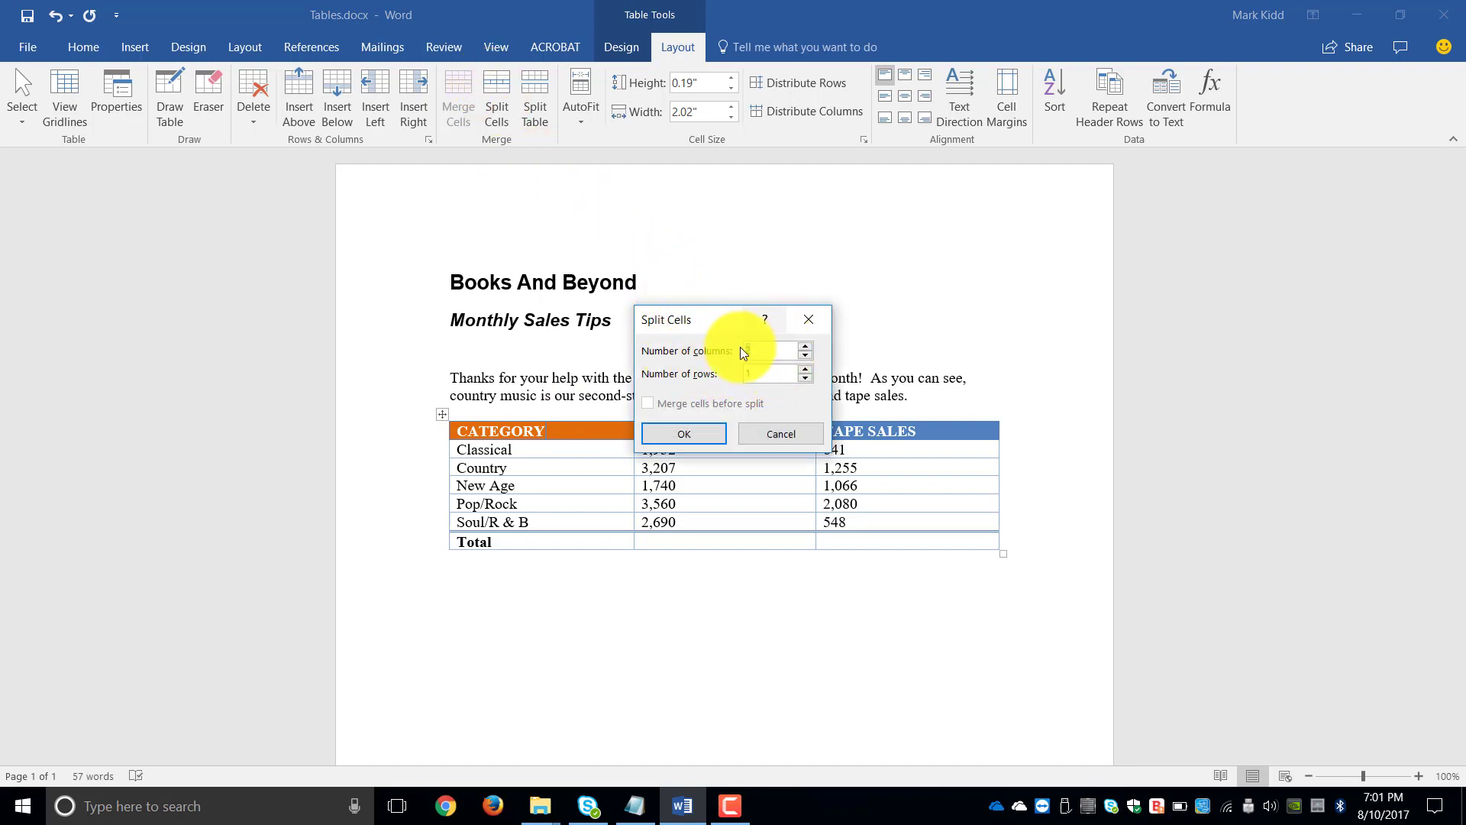
left_click(697, 434)
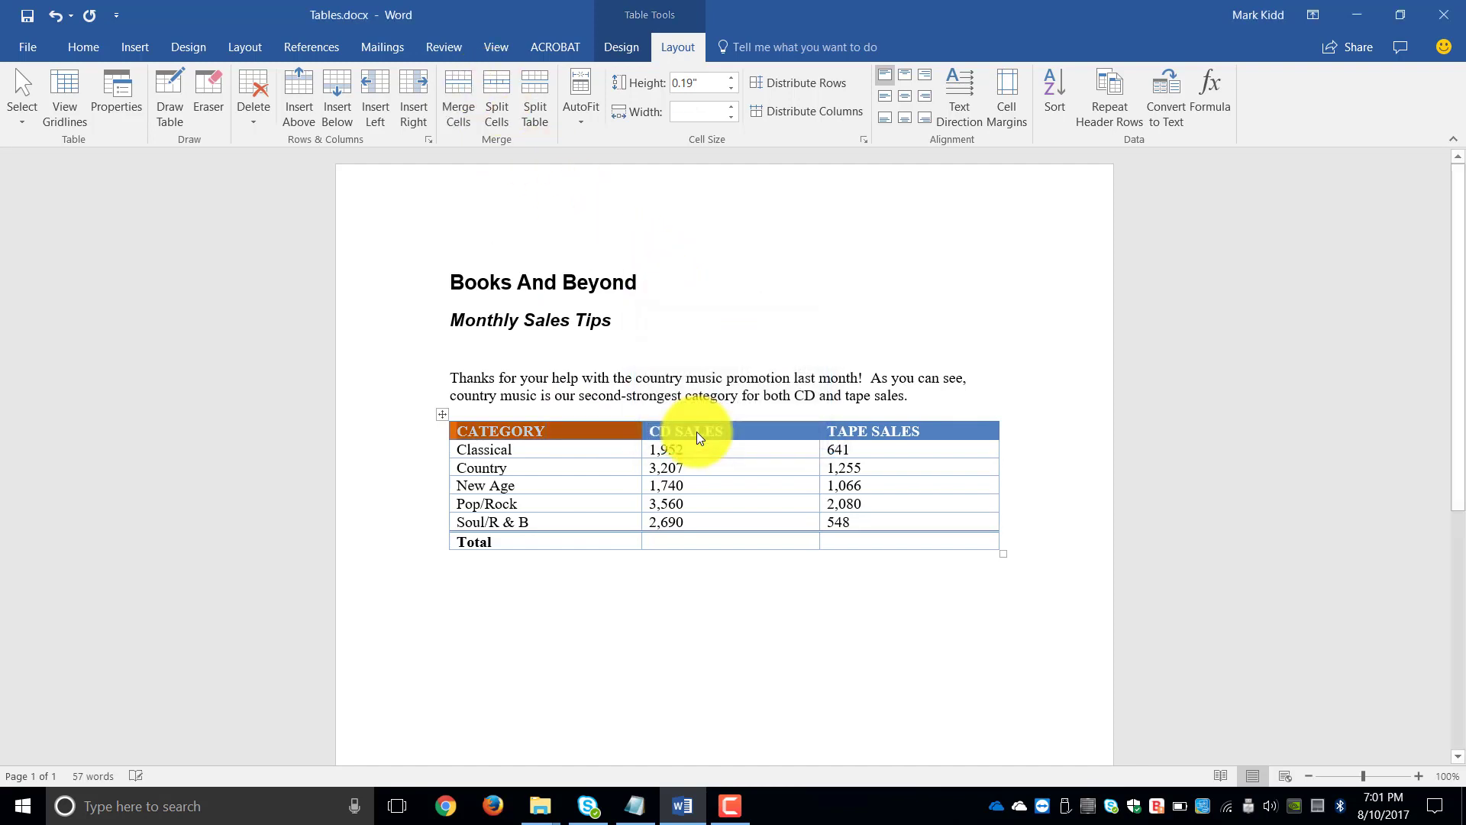
left_click(614, 420)
left_click(595, 432)
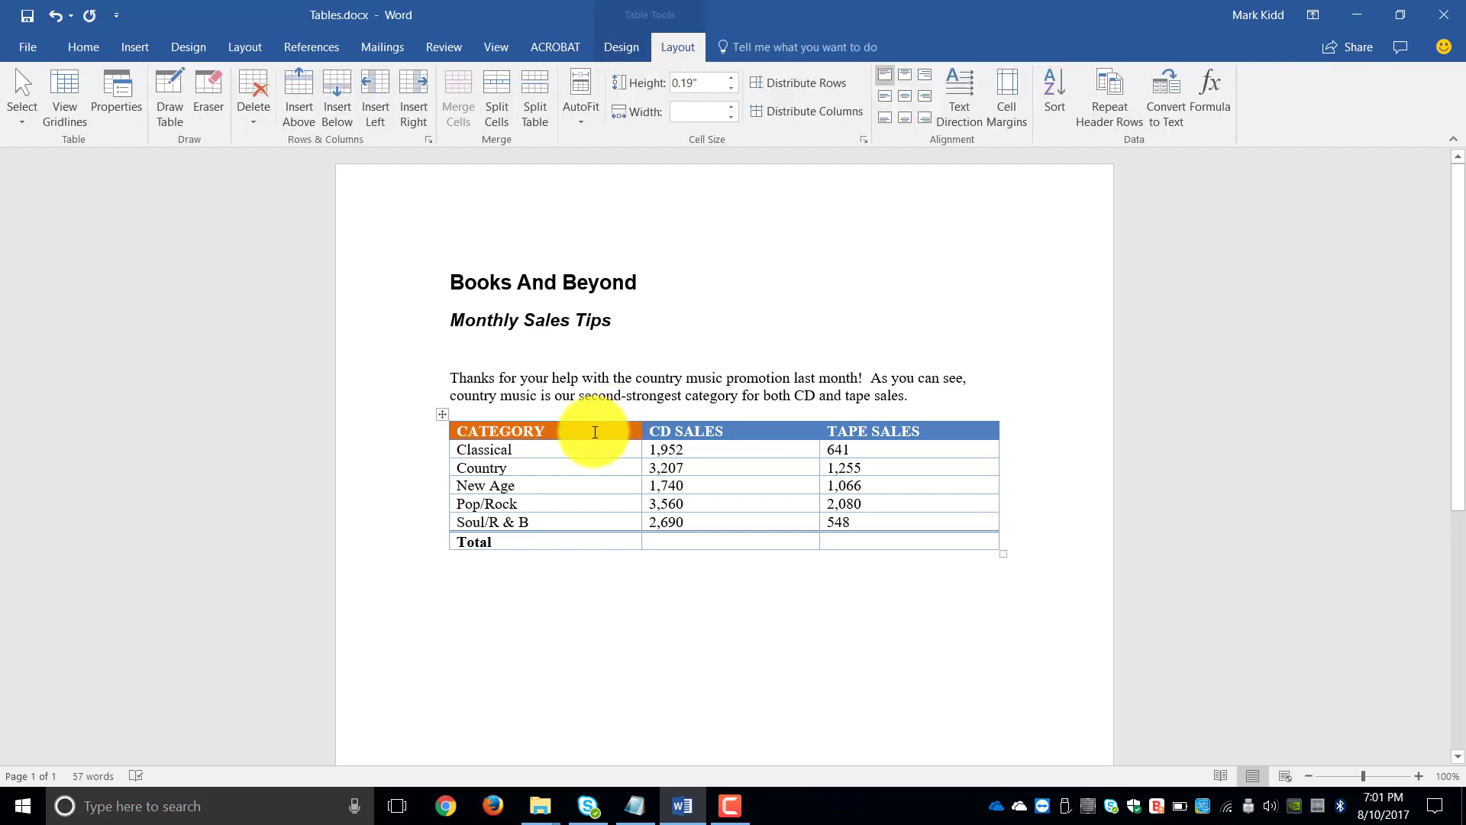